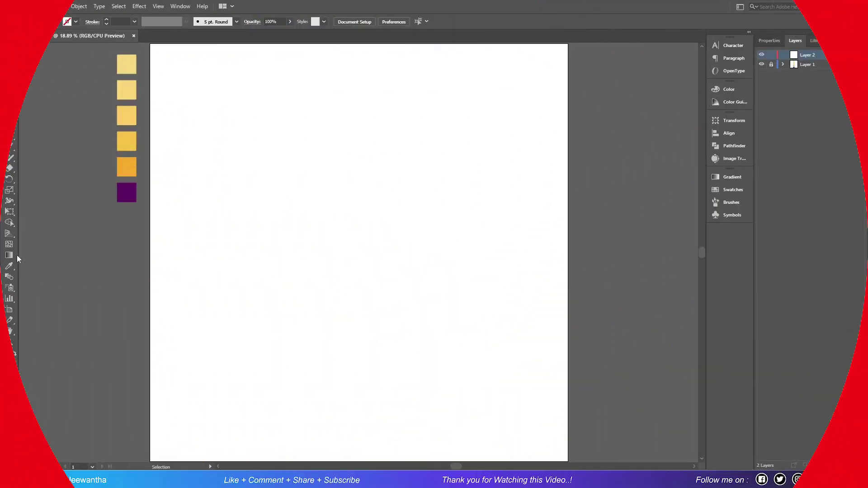
Sample the purple swatch as the fill colour with the Eyedropper.
left_click(9, 266)
left_click(127, 194)
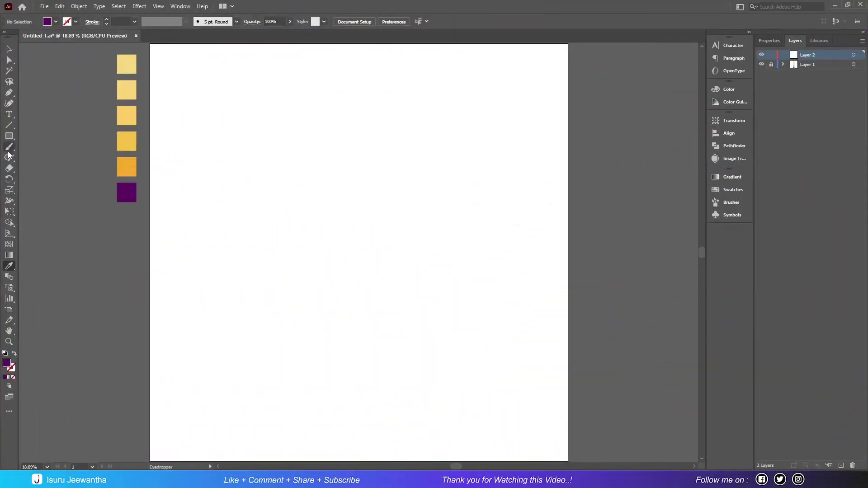
Create a 2500 x 2500 px purple square with the Rectangle tool.
left_click(8, 137)
left_click(254, 150)
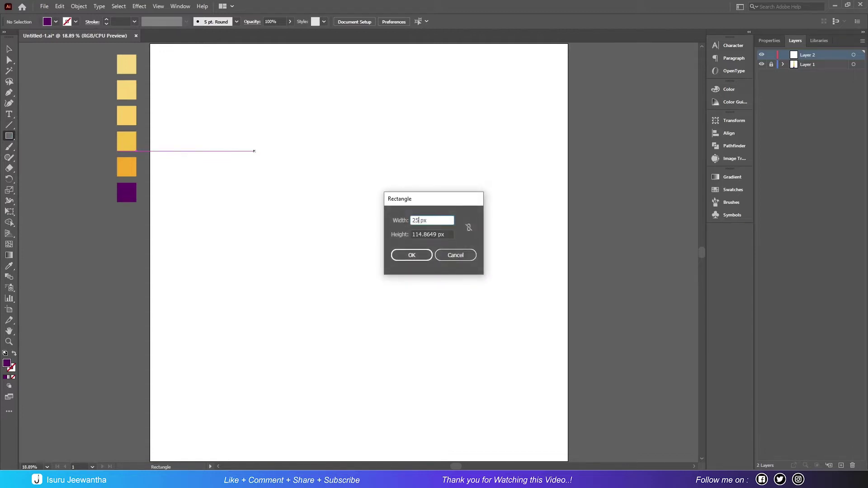
left_click_drag(437, 234, 418, 235)
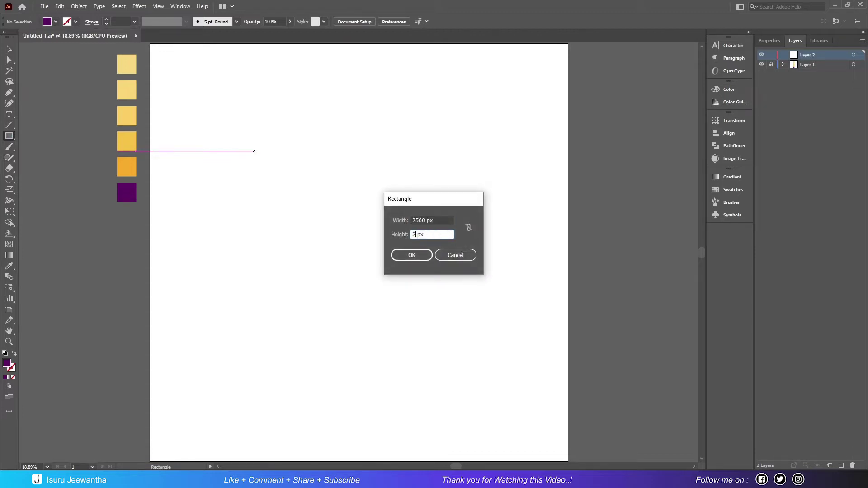
left_click(409, 254)
left_click(8, 49)
Centre the square on the artboard, lock its layer, and add a new layer.
left_click(388, 23)
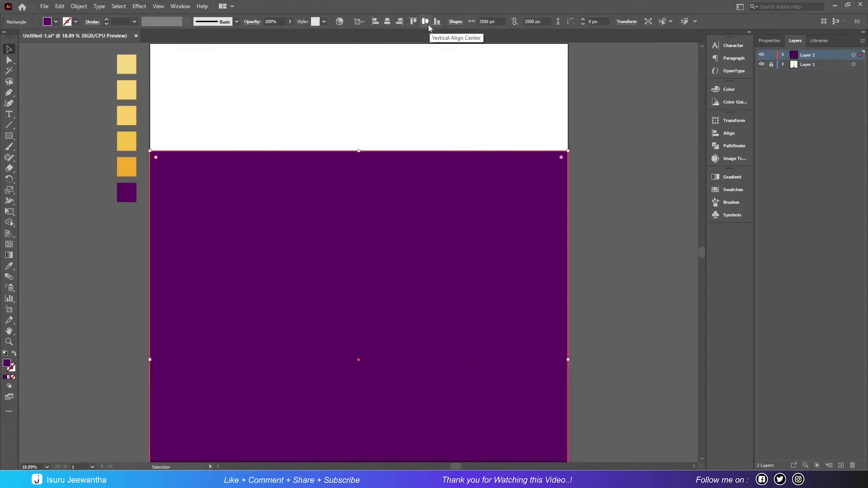
left_click(424, 23)
left_click(636, 132)
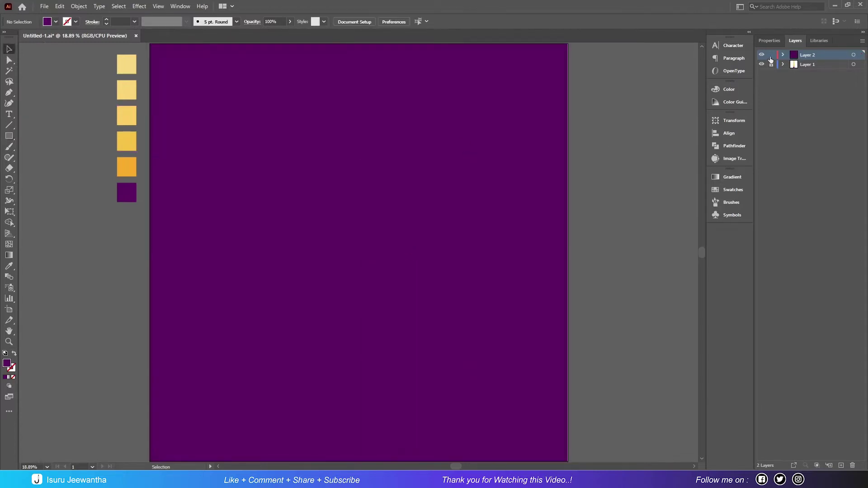
key("ctrl+l")
Draw a 1500 x 1500 px pale-yellow circle centred on the artboard.
left_click(10, 266)
left_click(9, 136)
left_click(271, 161)
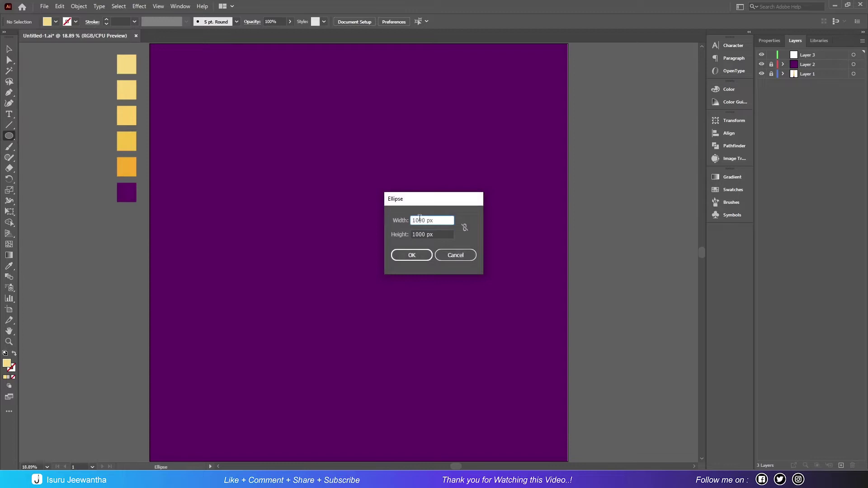
left_click(419, 232)
key("BackSpace")
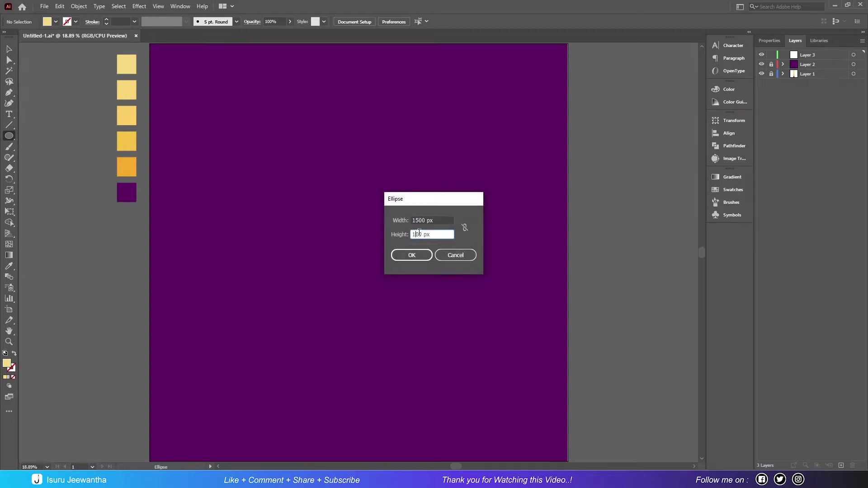
type("5")
left_click(411, 255)
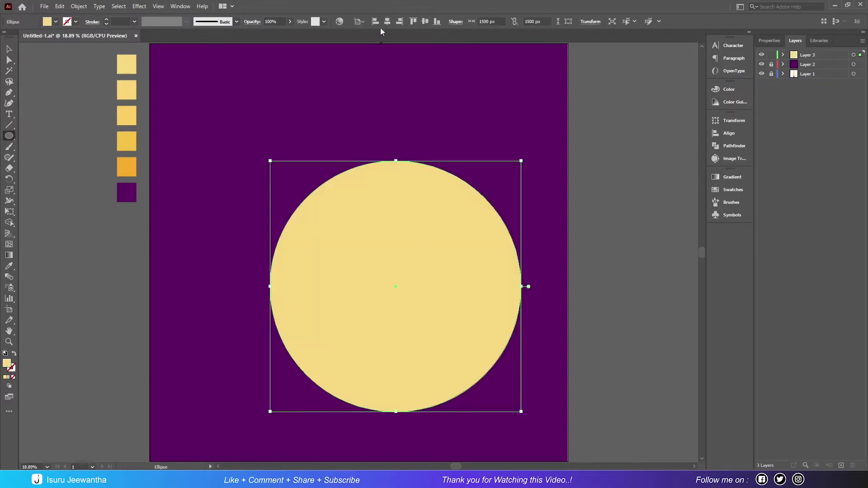
left_click(387, 23)
left_click(425, 21)
Paste a copy of the circle in back and drag it up-left.
left_click(9, 49)
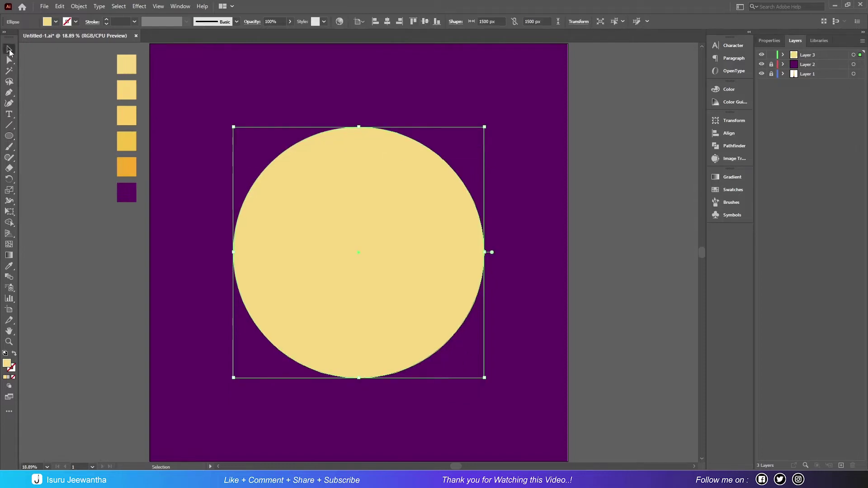
left_click(60, 6)
left_click(74, 50)
left_click(60, 6)
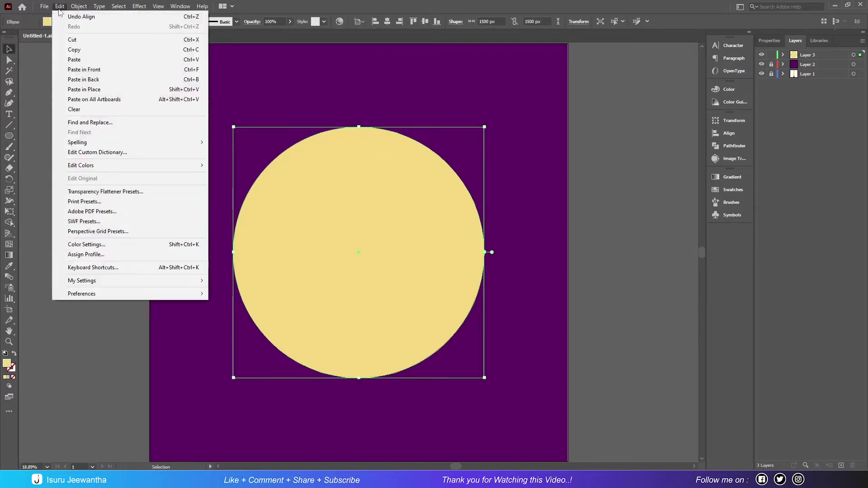
left_click(79, 81)
left_click(139, 291)
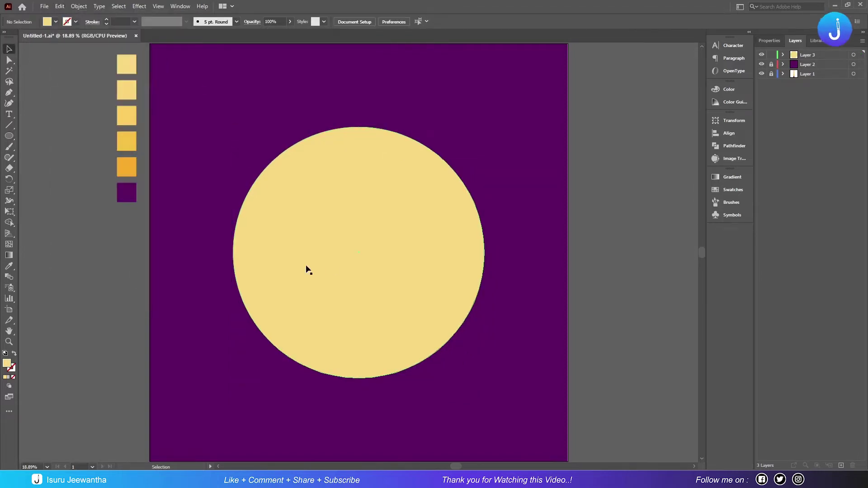
left_click_drag(342, 267, 315, 242)
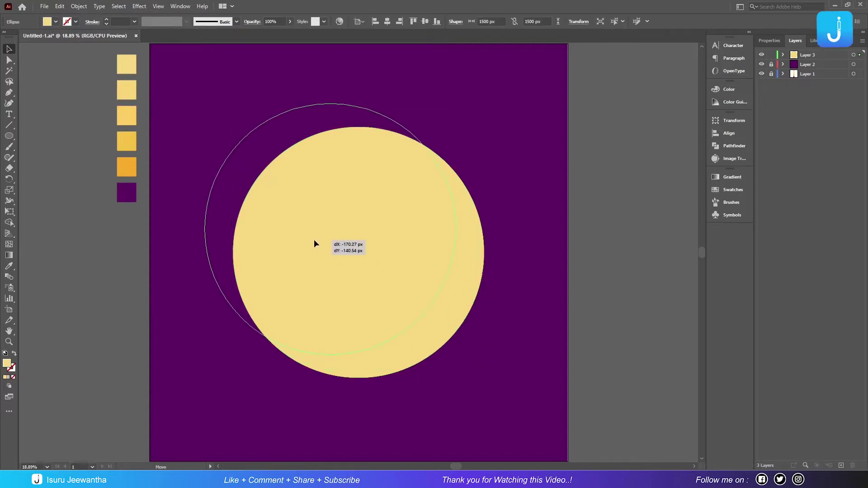
Use Shape Builder to delete the outer piece and merge the inner pieces of the moon.
left_click_drag(315, 240, 315, 240)
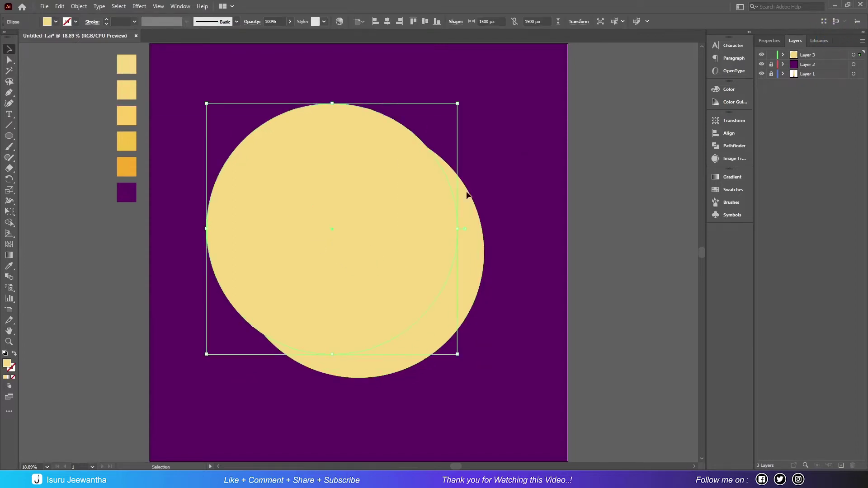
left_click(471, 212, "shift")
left_click(10, 223)
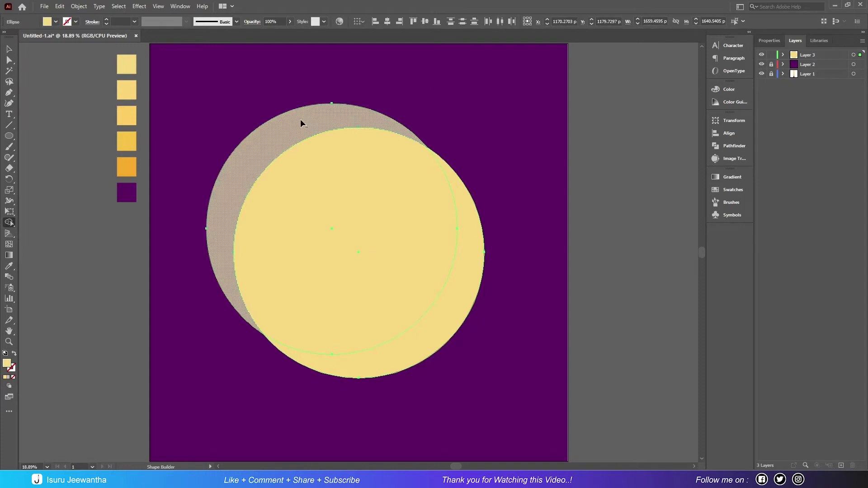
left_click(296, 121, "alt")
mouse_move(471, 230)
left_mouse_down()
mouse_move(450, 309)
mouse_move(398, 242)
left_mouse_up()
left_click(9, 49)
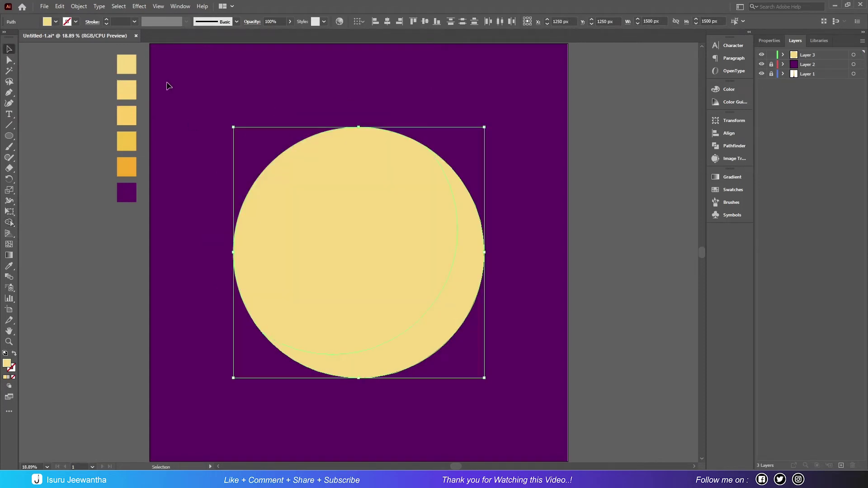
left_click(169, 86)
Fill the lower-right crescent with the deeper yellow swatch.
left_click(465, 283)
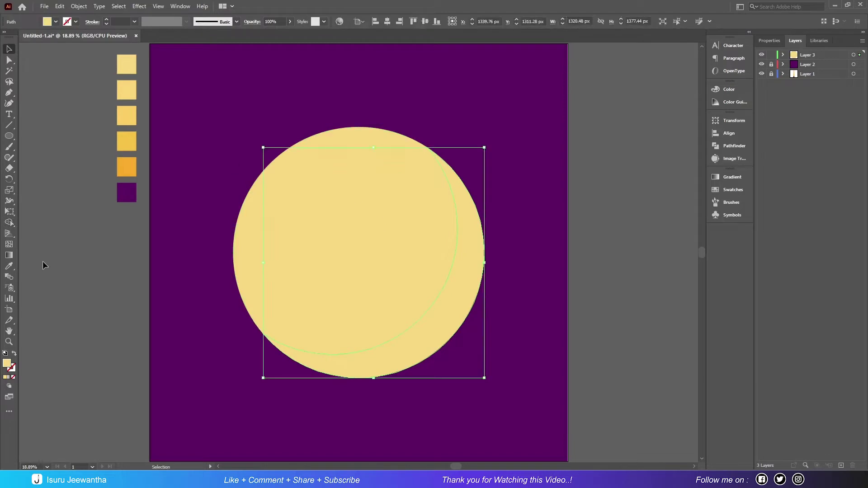
left_click(9, 266)
left_click(133, 113)
left_click(9, 48)
left_click(180, 87)
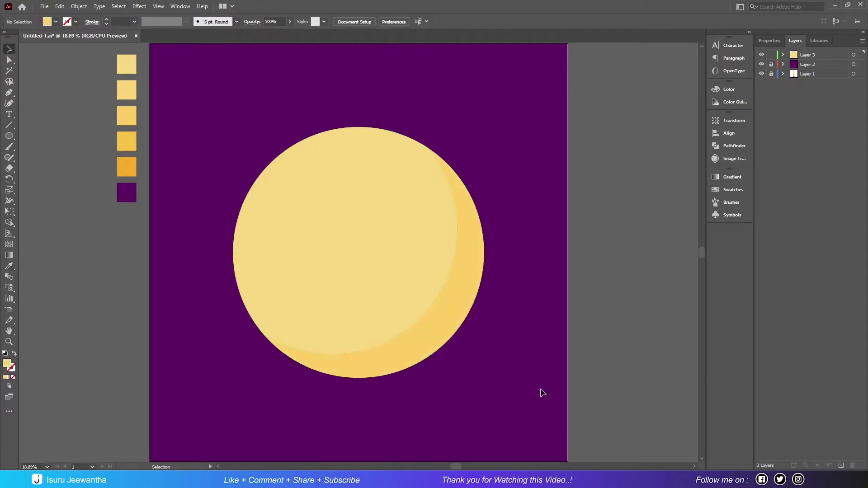
left_click(457, 312)
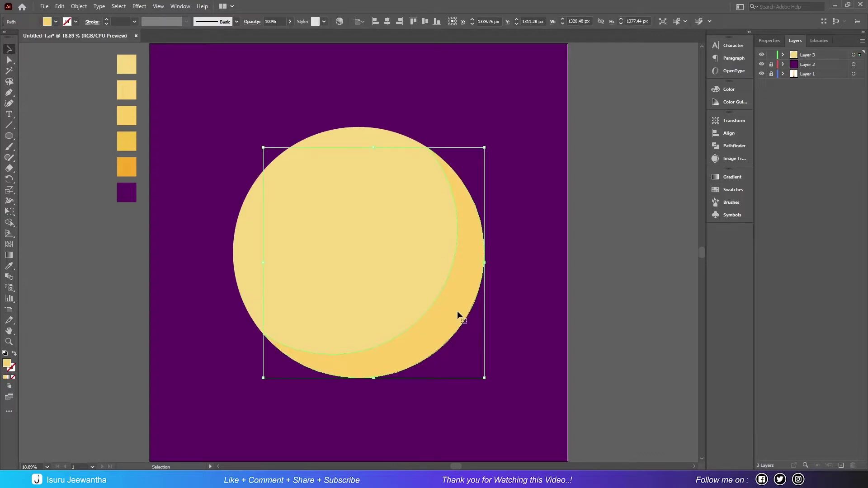
Paste a copy of the crescent in back and offset it up-left.
left_click(60, 7)
left_click(60, 6)
left_click(87, 83)
left_click_drag(447, 299, 441, 290)
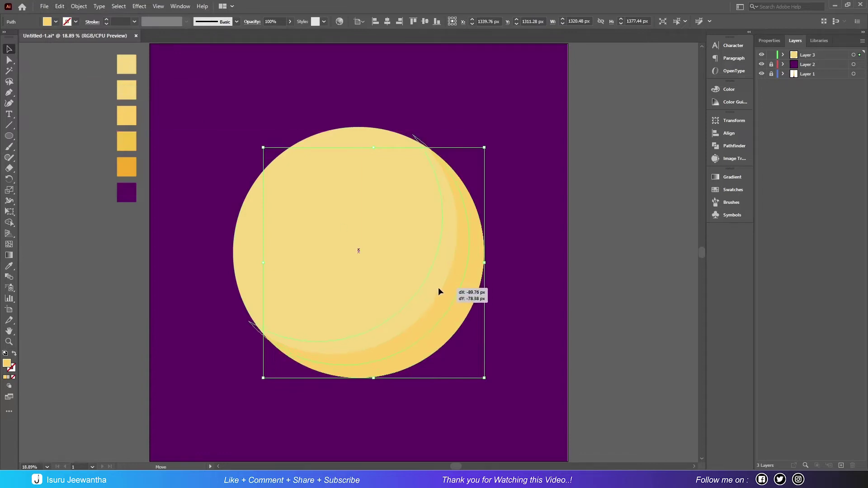
left_click_drag(441, 288, 439, 289)
With Shape Builder, remove the stray spikes and merge the crescent slivers into bands.
key("ctrl+a")
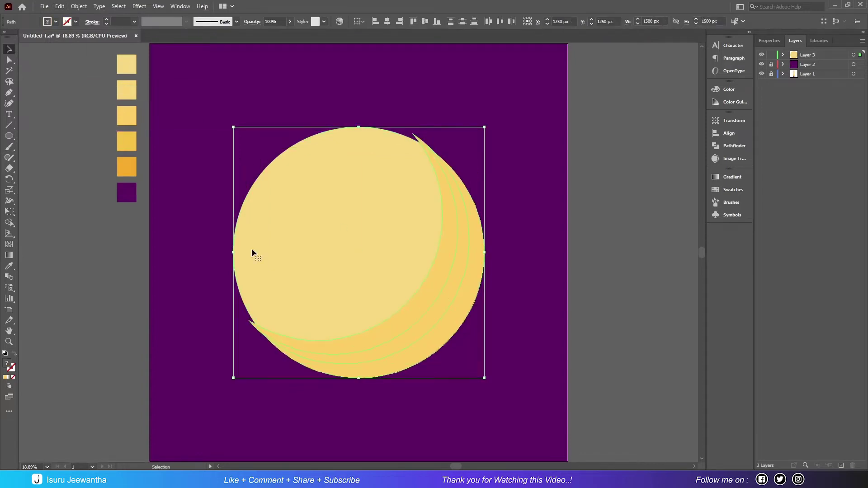
left_click(9, 222)
key("ctrl+plus")
key("ctrl+plus")
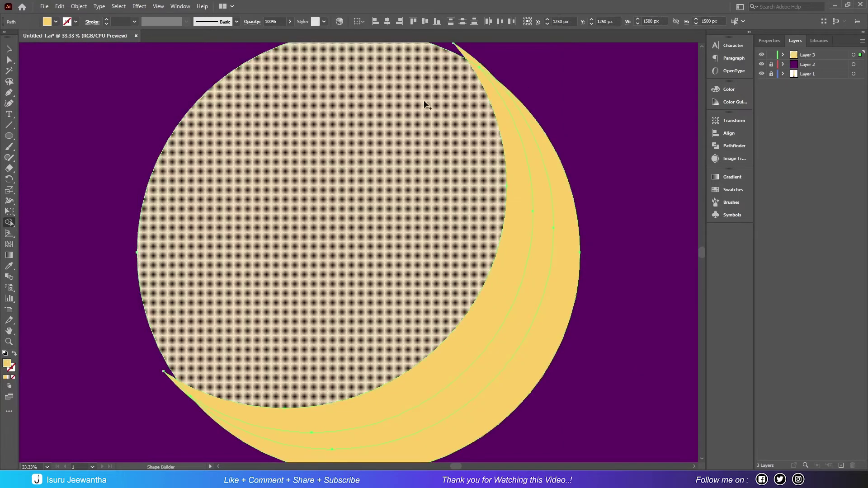
left_click(470, 58, "alt")
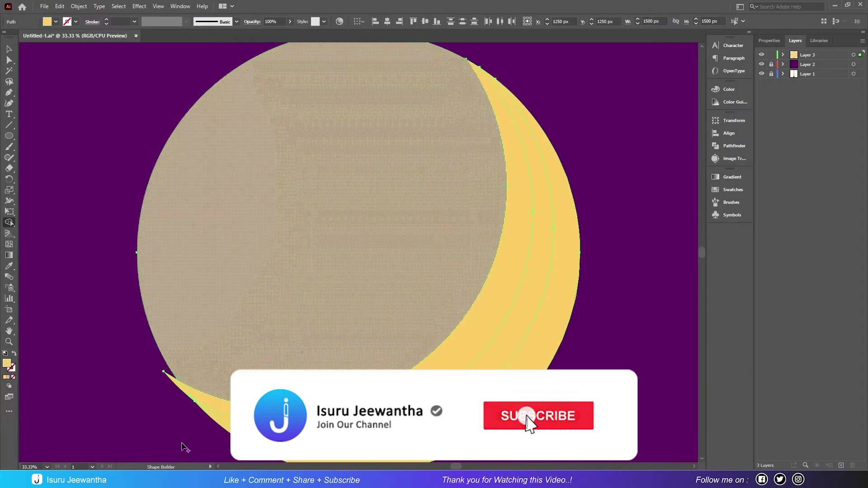
left_click(168, 376, "alt")
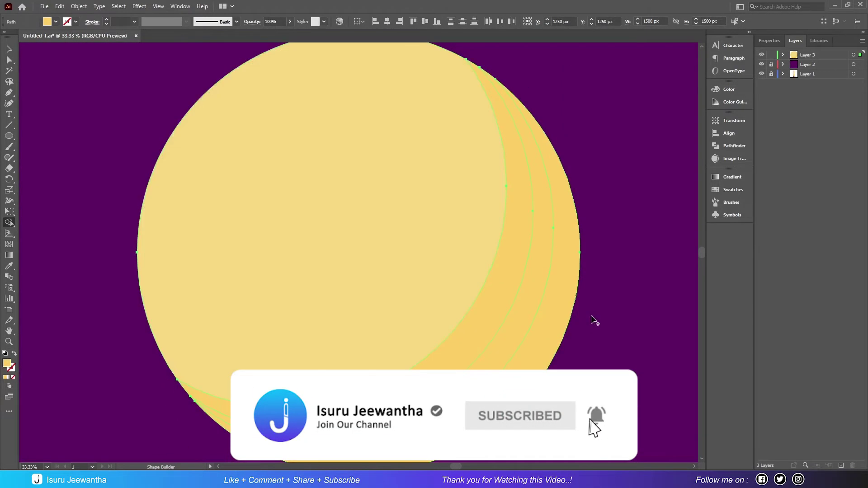
left_click_drag(526, 312, 539, 333)
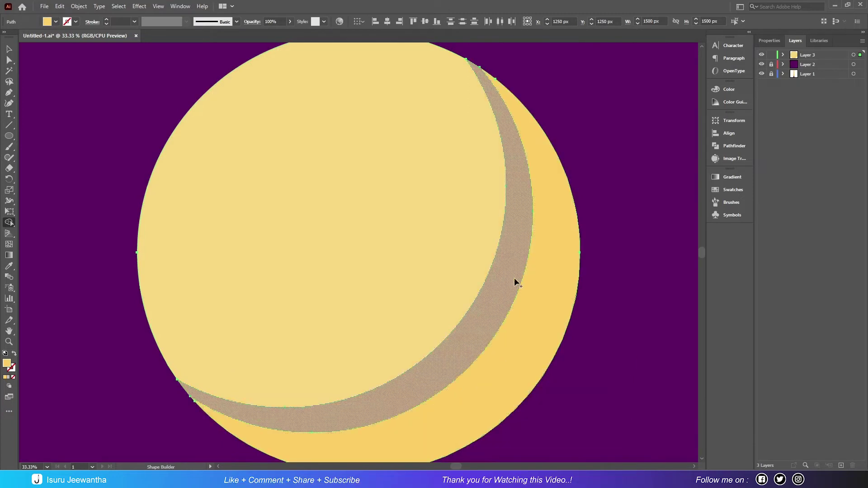
left_click(503, 296)
Recolour the inner crescent band an in-between yellow, then pick orange as the fill.
key("v")
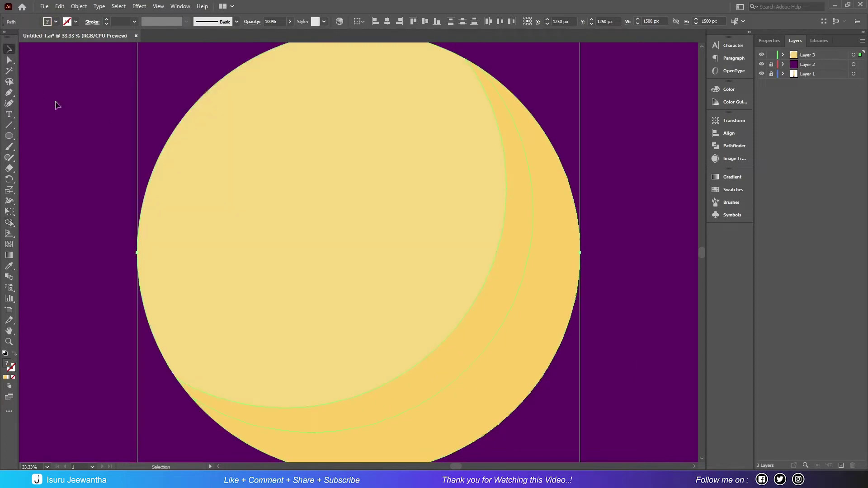
left_click(65, 128)
left_click(494, 315)
scroll(583, 326, "down", 5)
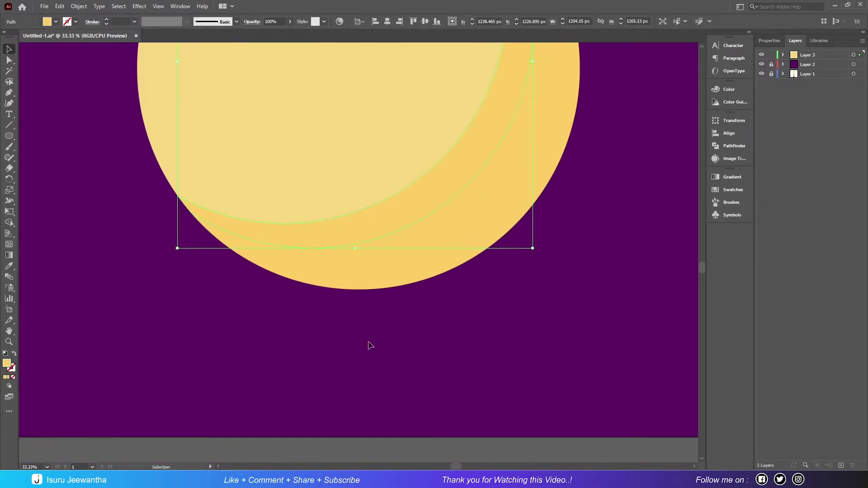
left_click(9, 266)
key("ctrl+0")
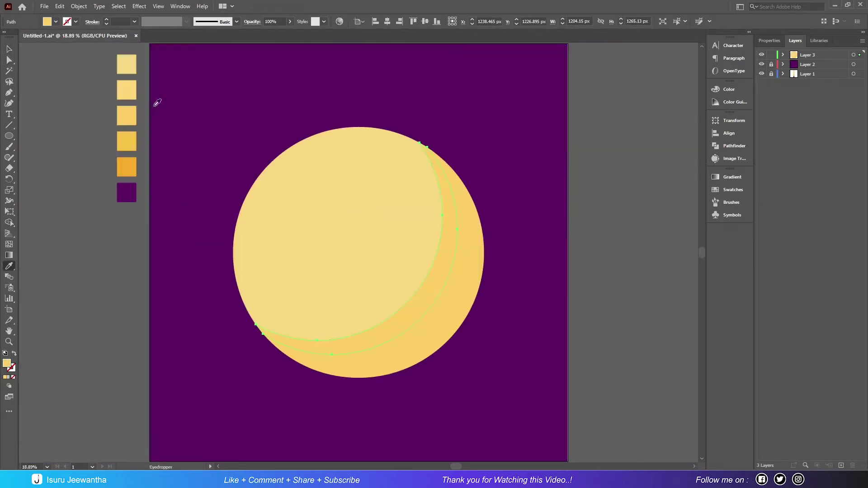
left_click(9, 49)
left_click(556, 153)
left_click(9, 265)
left_click(136, 164)
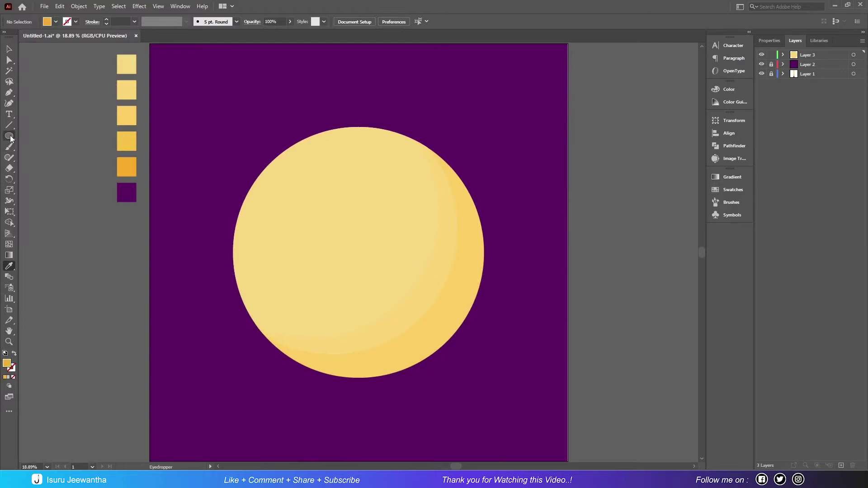
Draw a small orange ellipse above the moon and paste a copy in place.
left_click_drag(281, 101, 299, 111)
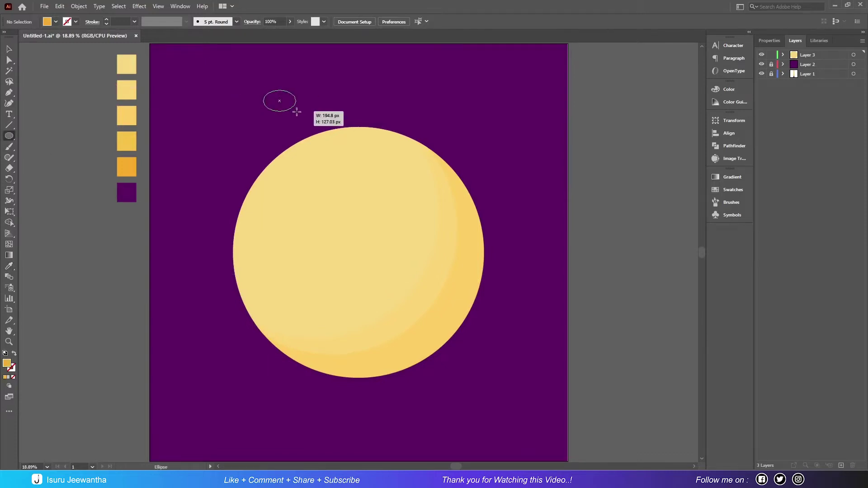
left_click(10, 49)
left_click(62, 9)
left_click(87, 51)
left_click(61, 7)
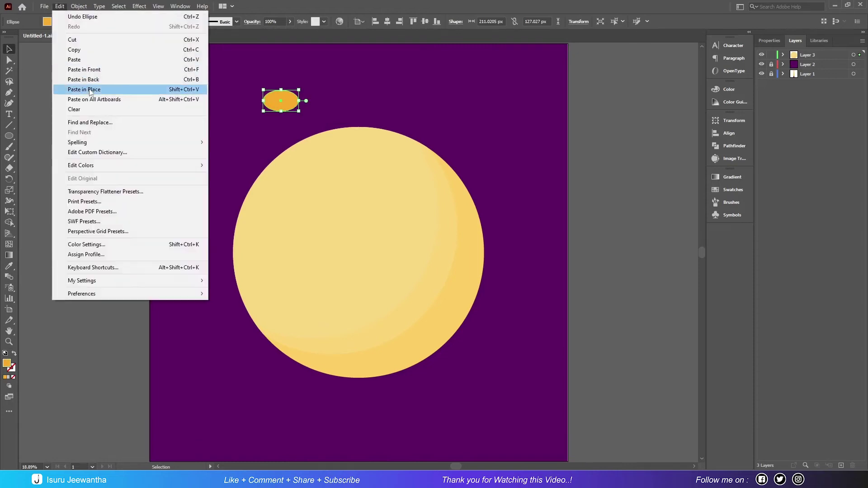
left_click(84, 89)
Nudge the copy up and delete the lower sliver with Shape Builder.
left_click(220, 84)
left_click_drag(290, 98, 290, 98)
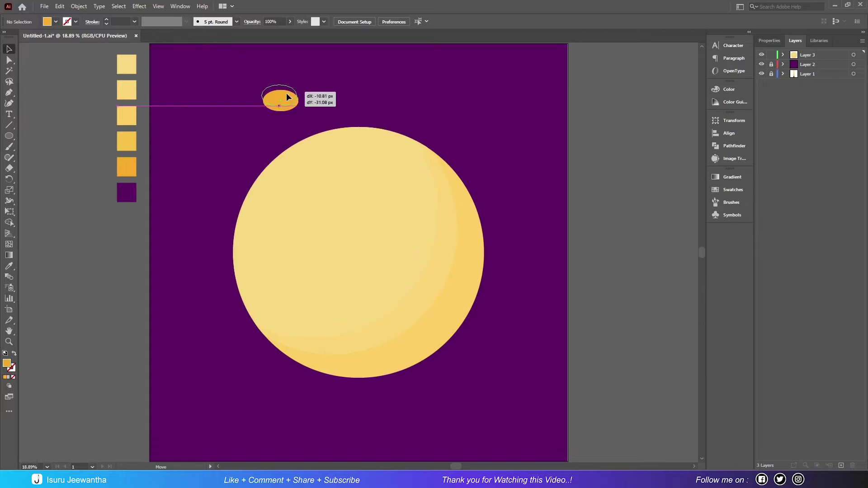
left_click(326, 90)
left_click(289, 109)
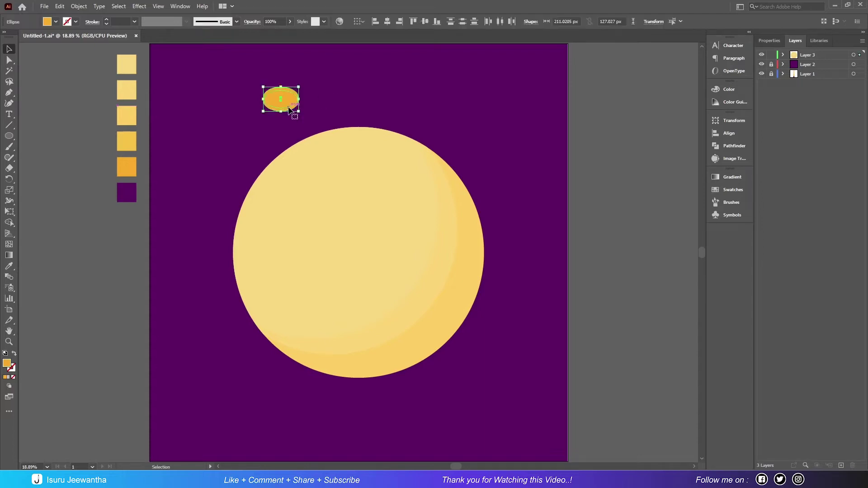
key("shift+m")
key("ctrl+plus")
key("ctrl+plus")
key("ctrl+plus")
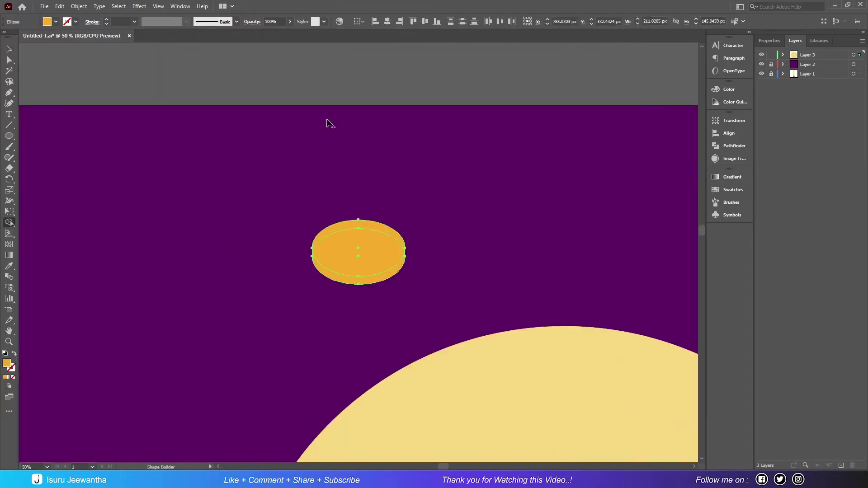
left_click(349, 280, "alt")
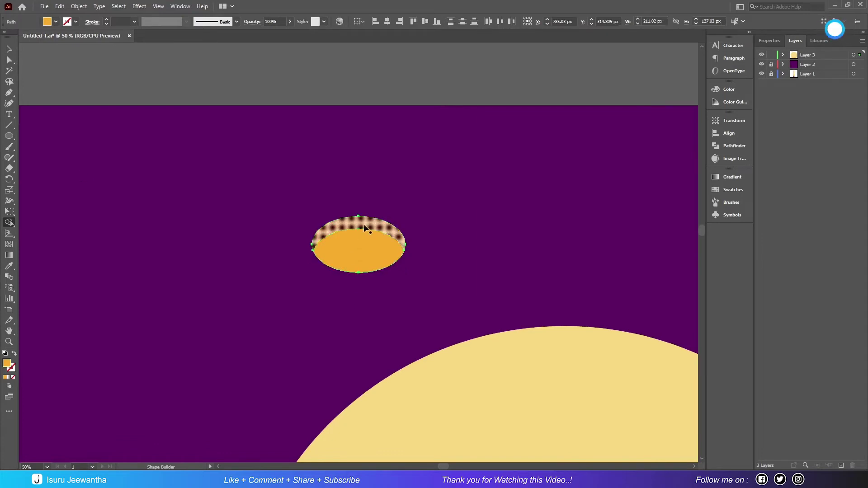
Select the lower crater piece and ready the Eyedropper to recolour it.
left_click(8, 49)
left_click(322, 222)
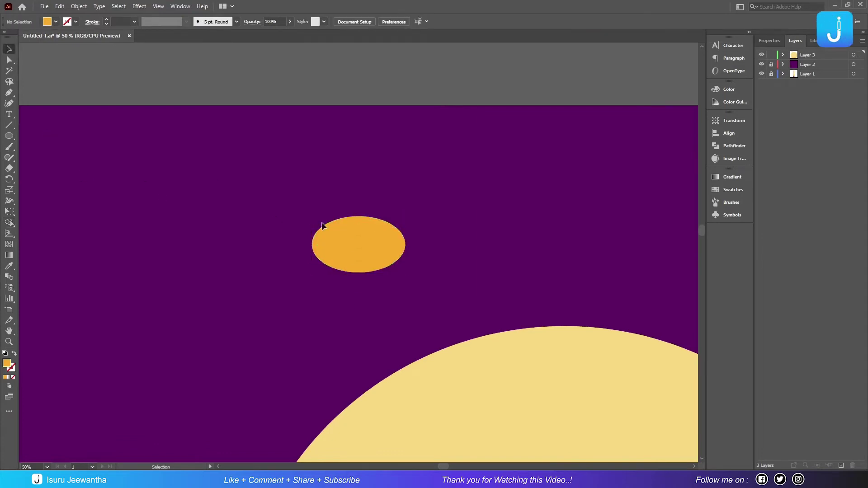
left_click(348, 229)
key("i")
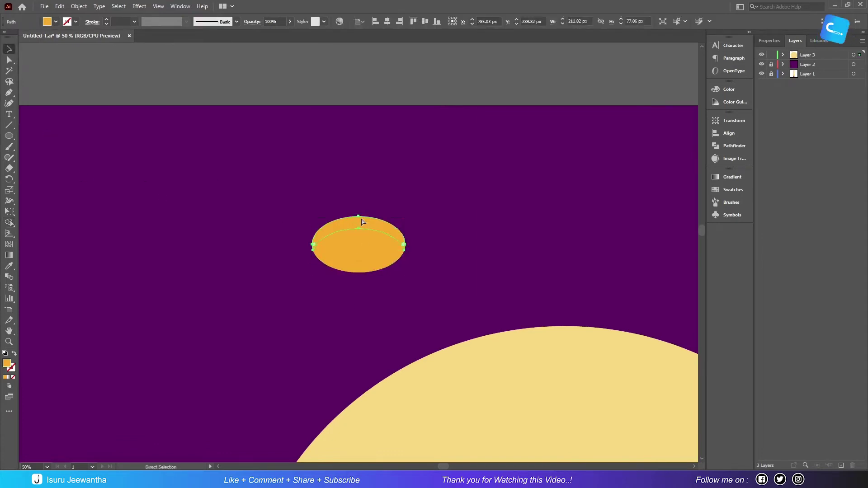
key("ctrl+0")
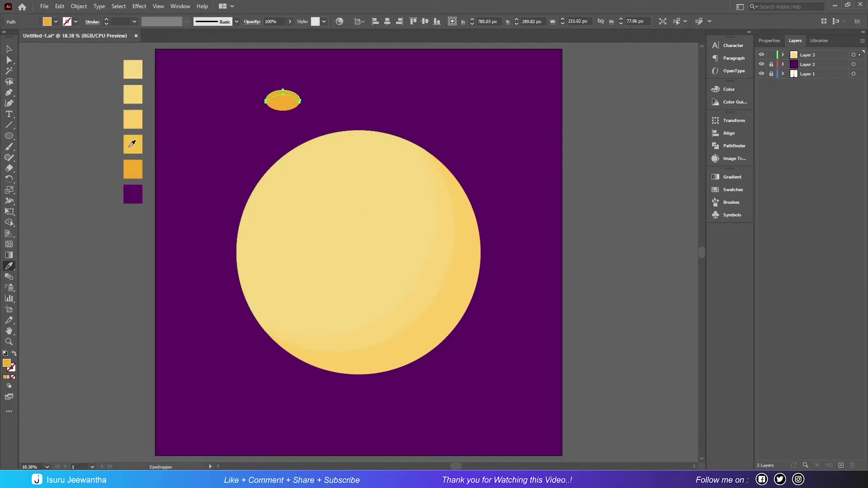
Paste a half-size copy of the two-tone crater onto the moon's upper left.
mouse_move(252, 85)
left_mouse_down()
mouse_move(301, 112)
mouse_move(321, 180)
mouse_move(335, 176)
mouse_move(327, 165)
mouse_move(323, 180)
left_mouse_up()
left_click(60, 6)
left_click(77, 50)
left_click(60, 6)
left_click(75, 59)
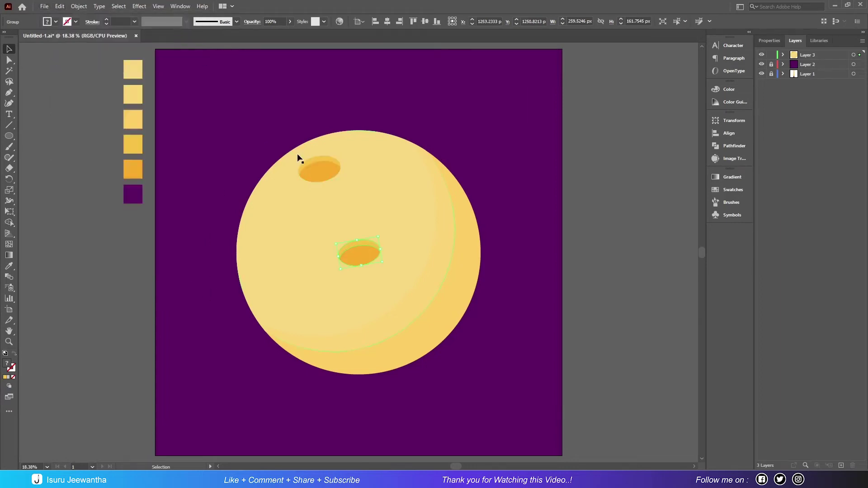
left_click_drag(381, 262, 358, 253)
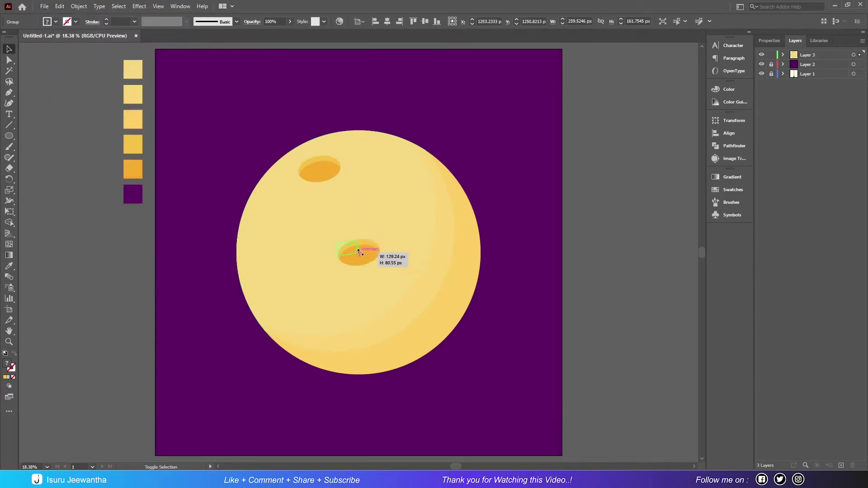
key("ctrl+plus")
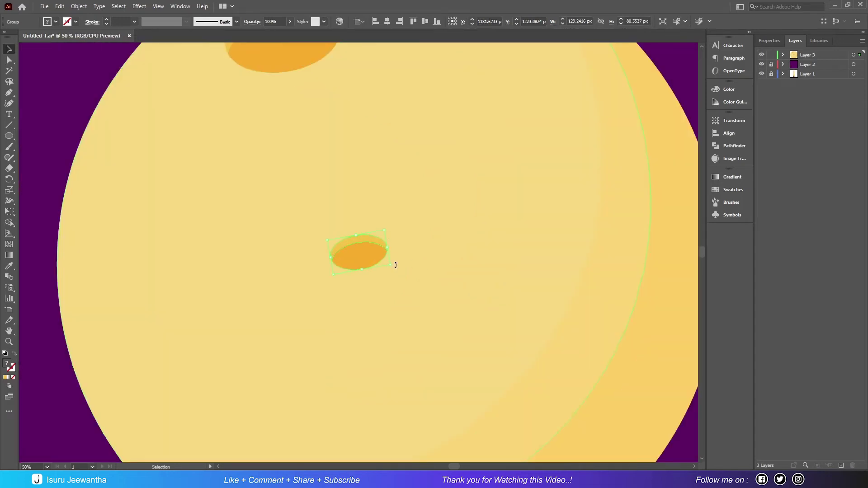
left_click_drag(388, 254, 178, 116)
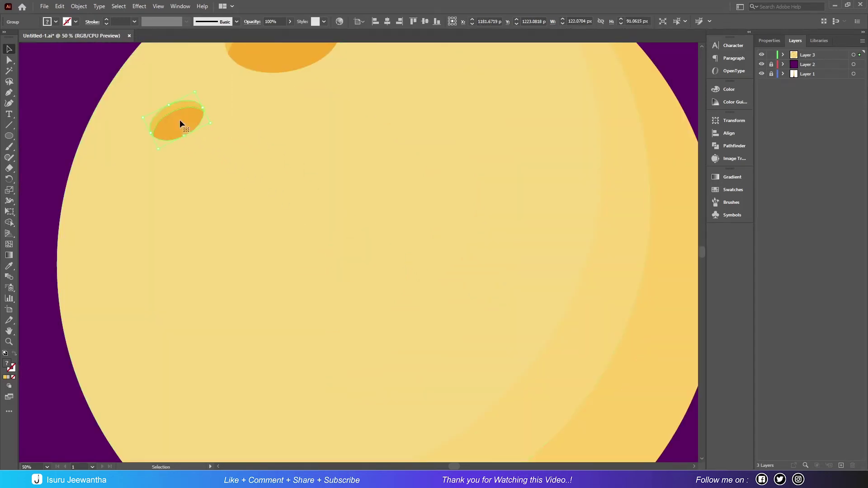
left_click_drag(177, 120, 164, 118)
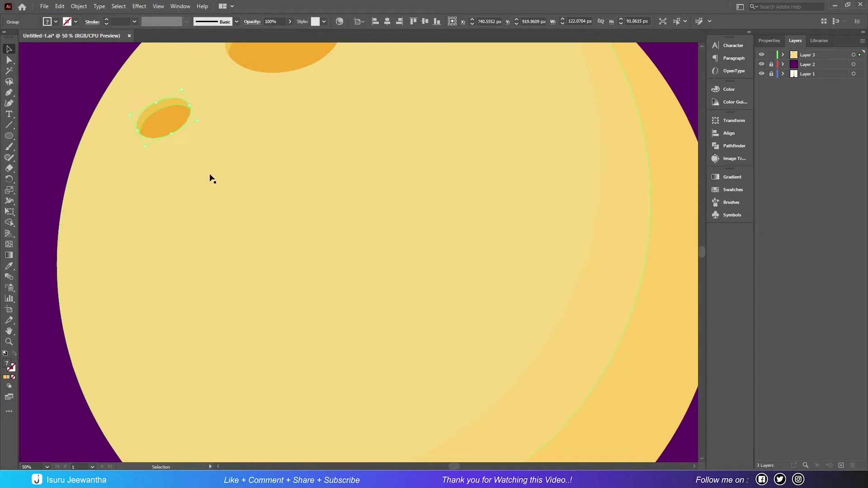
Add an enlarged, upright crater copy on the moon's left side.
left_click(59, 7)
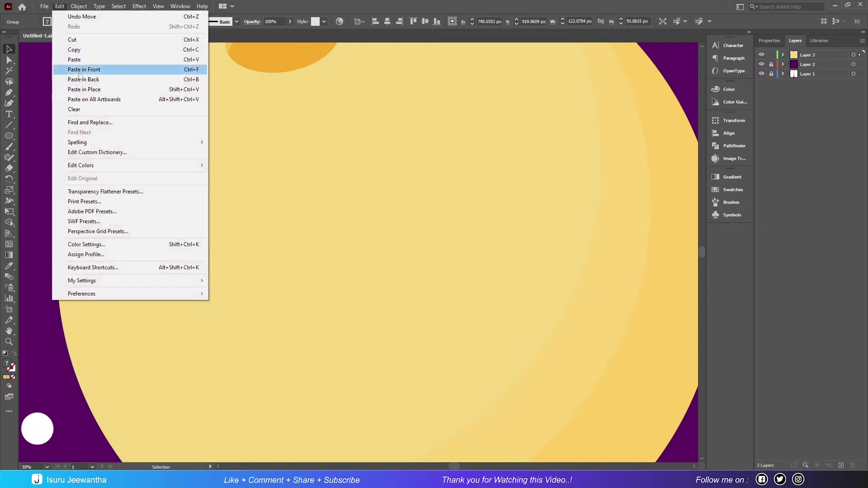
left_click(72, 49)
left_click(60, 6)
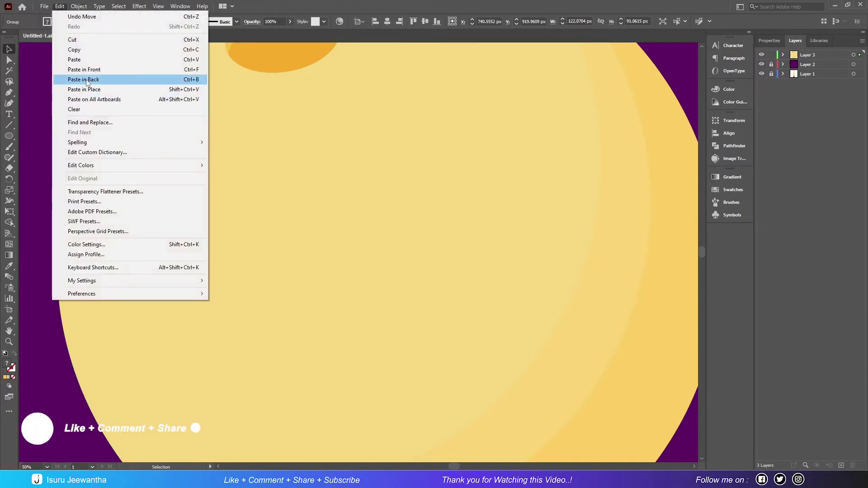
left_click(73, 58)
left_click_drag(387, 251, 429, 257)
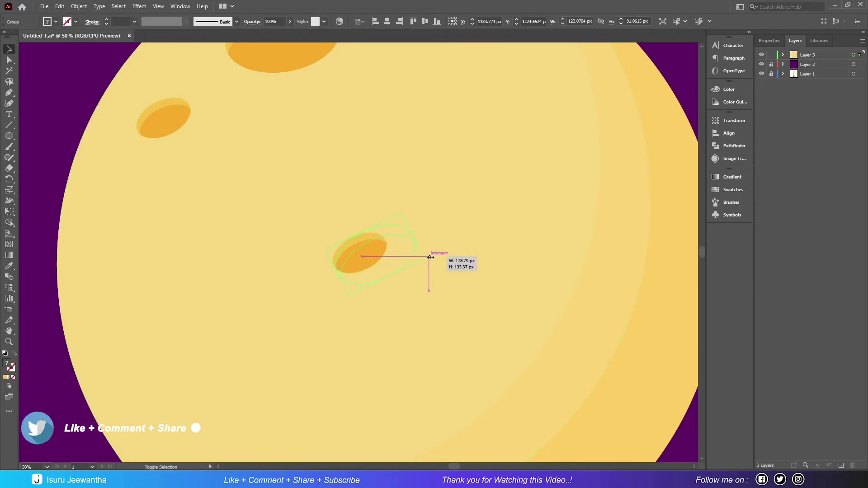
left_click_drag(380, 254, 138, 247)
left_click_drag(175, 224, 145, 232)
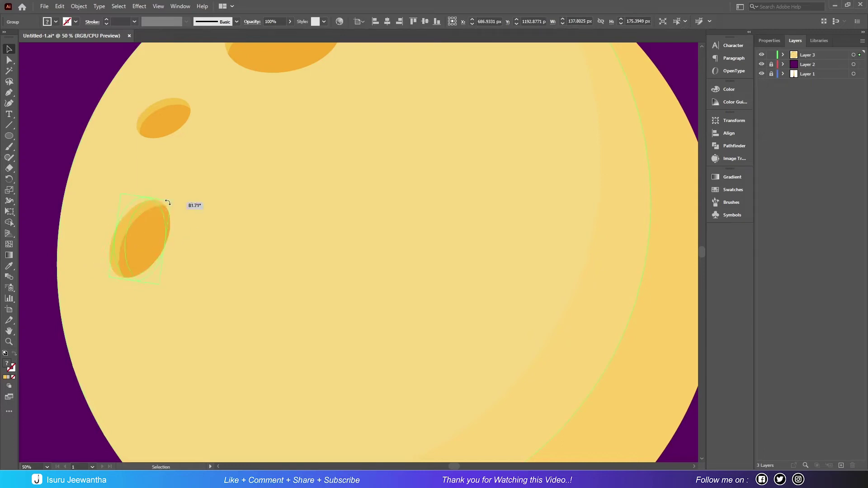
left_click_drag(168, 203, 162, 200)
left_click_drag(143, 240, 133, 241)
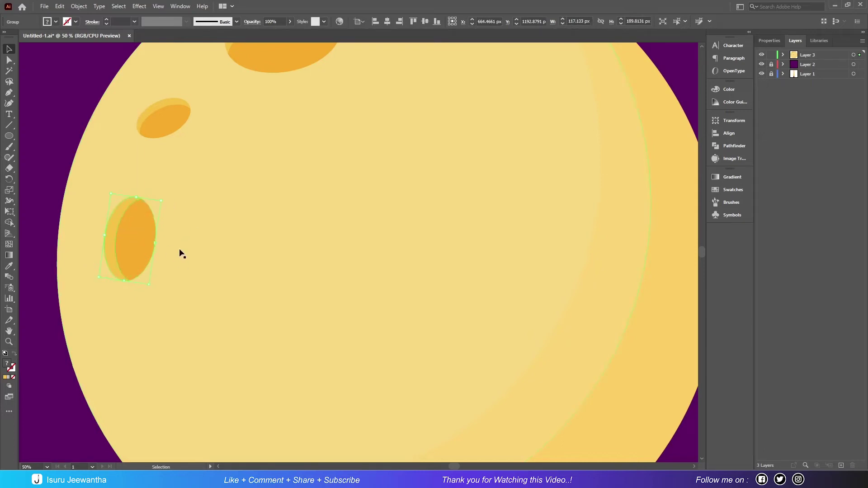
left_click(618, 199)
key("ctrl+0")
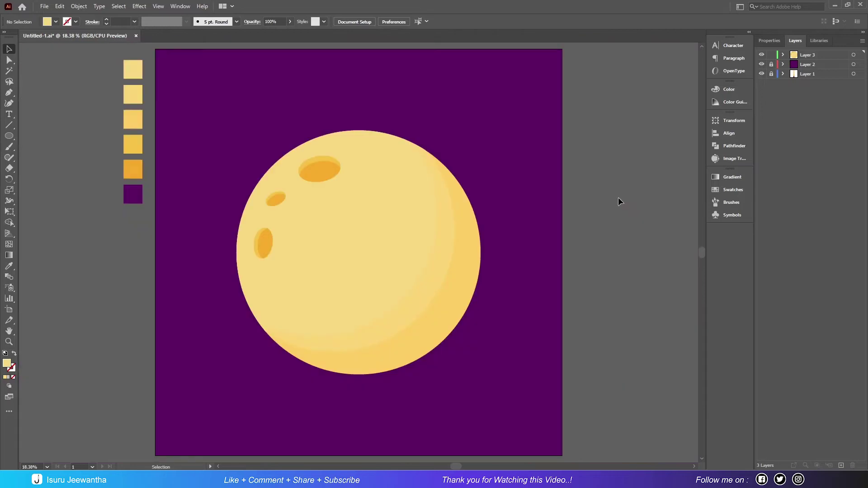
Reposition the top crater up-right and move the small crater toward it.
left_click_drag(324, 166, 341, 158)
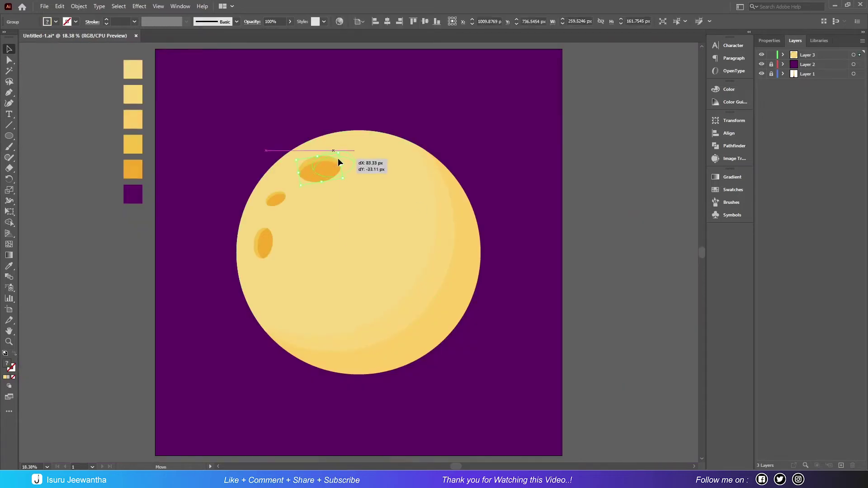
left_click_drag(274, 199, 310, 189)
left_click(499, 161)
Paste a rotated copy of the top crater near the moon's bottom edge.
left_click(346, 159)
left_click(74, 7)
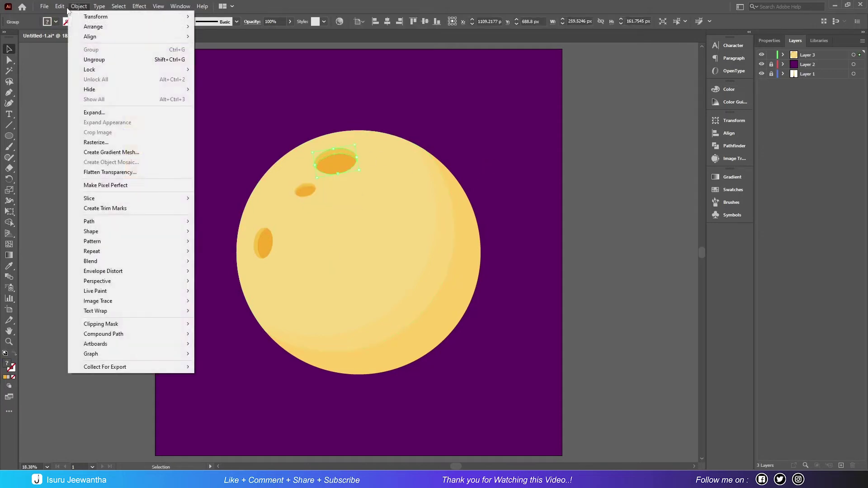
left_click(74, 50)
left_click(59, 6)
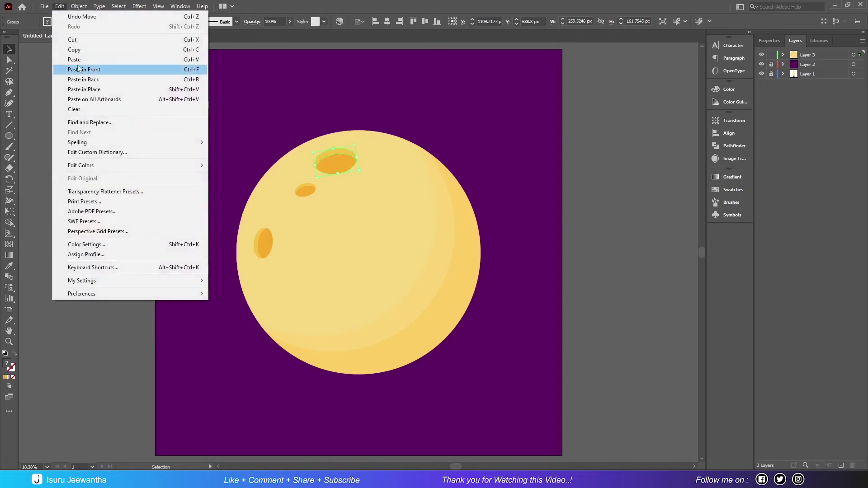
left_click(76, 59)
left_click_drag(384, 245, 341, 287)
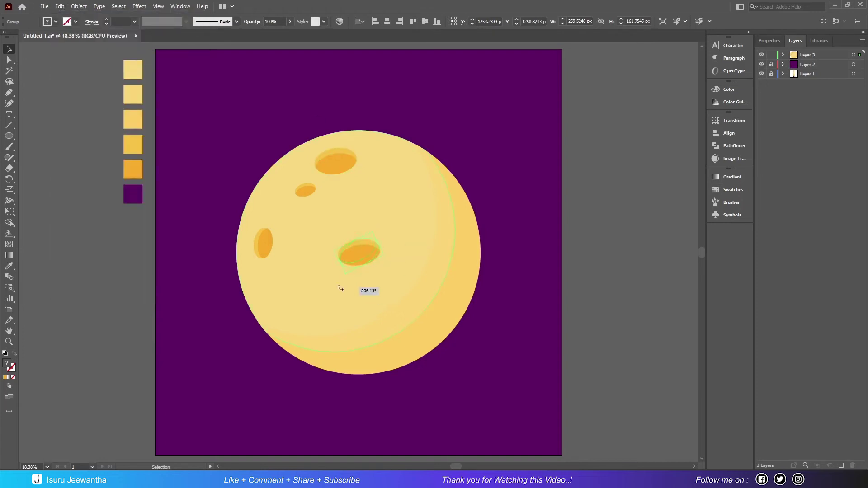
mouse_move(359, 249)
left_mouse_down()
mouse_move(375, 346)
mouse_move(389, 339)
left_mouse_up()
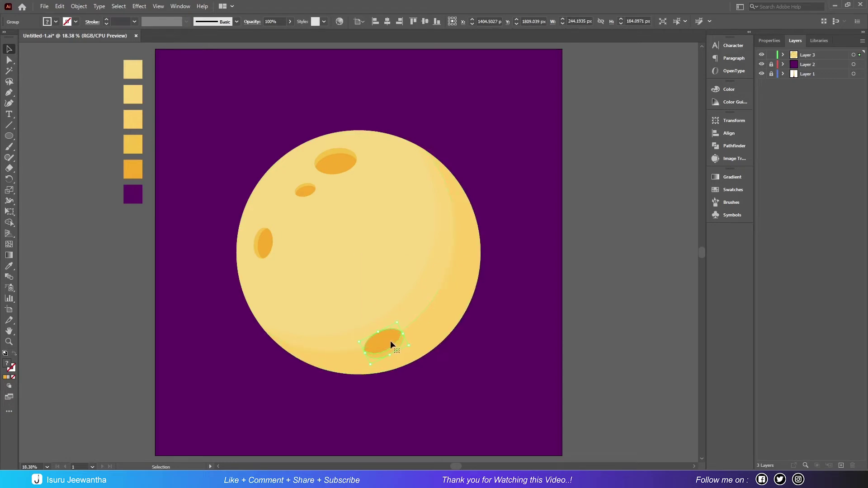
left_click_drag(412, 344, 410, 350)
Paste another crater copy onto the moon's right edge.
left_click(59, 6)
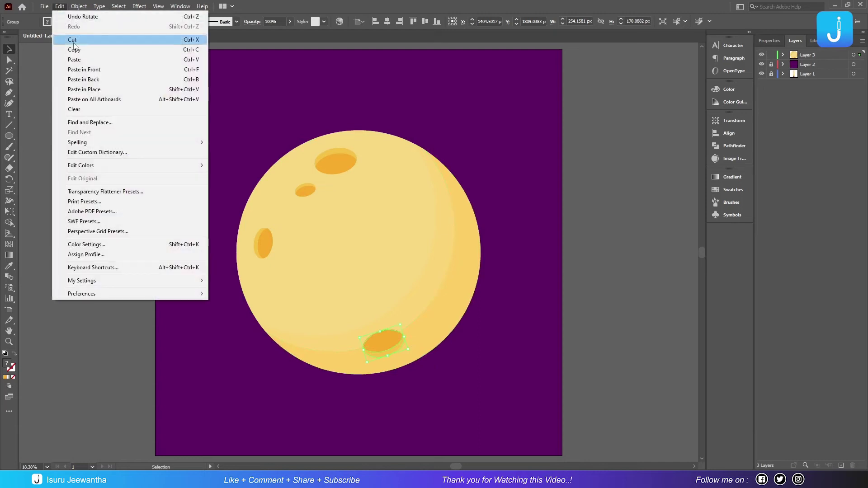
left_click(74, 49)
left_click(59, 7)
left_click(80, 61)
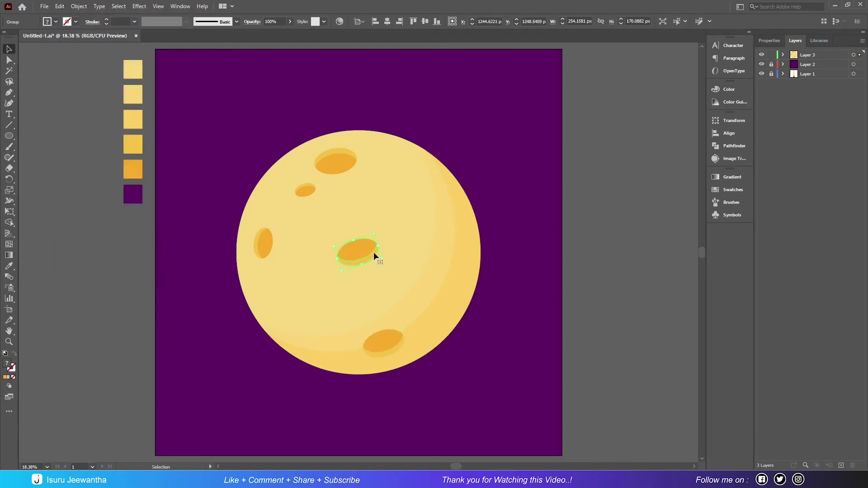
mouse_move(365, 246)
left_mouse_down()
mouse_move(466, 264)
mouse_move(456, 245)
mouse_move(450, 253)
mouse_move(482, 255)
mouse_move(467, 246)
mouse_move(448, 255)
left_mouse_up()
left_click(396, 192)
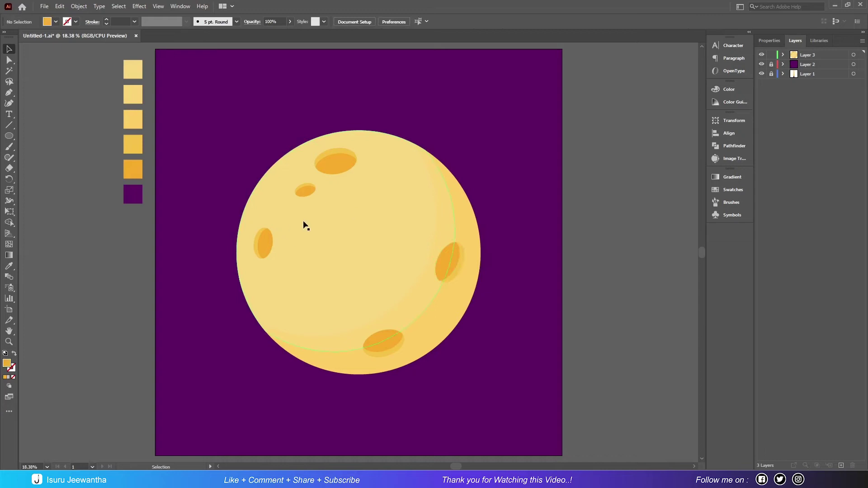
Paste a rotated copy of the small crater at the moon's lower right.
left_click(302, 192)
left_click(59, 6)
left_click(75, 49)
left_click(60, 6)
left_click(74, 59)
left_click_drag(376, 261, 331, 248)
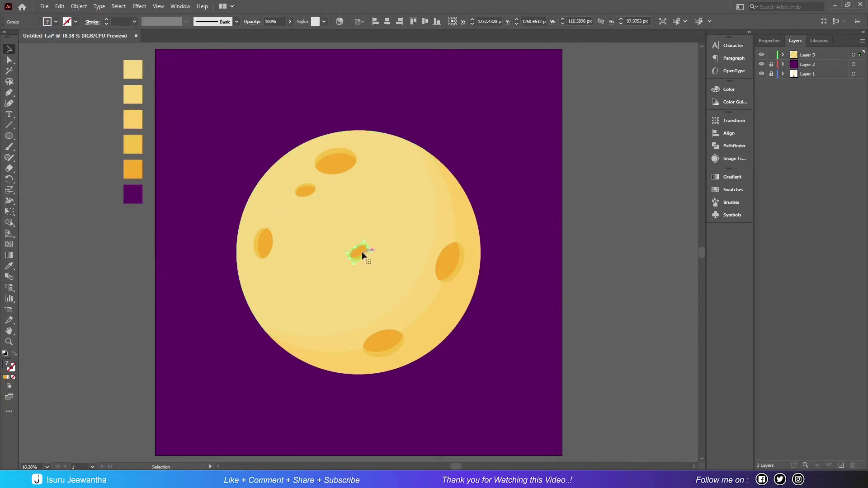
left_click_drag(431, 300, 434, 303)
Paste another small crater and rotate it near the moon's upper-right edge.
left_click(60, 6)
left_click(85, 61)
mouse_move(374, 251)
left_mouse_down()
mouse_move(367, 241)
mouse_move(439, 216)
left_mouse_up()
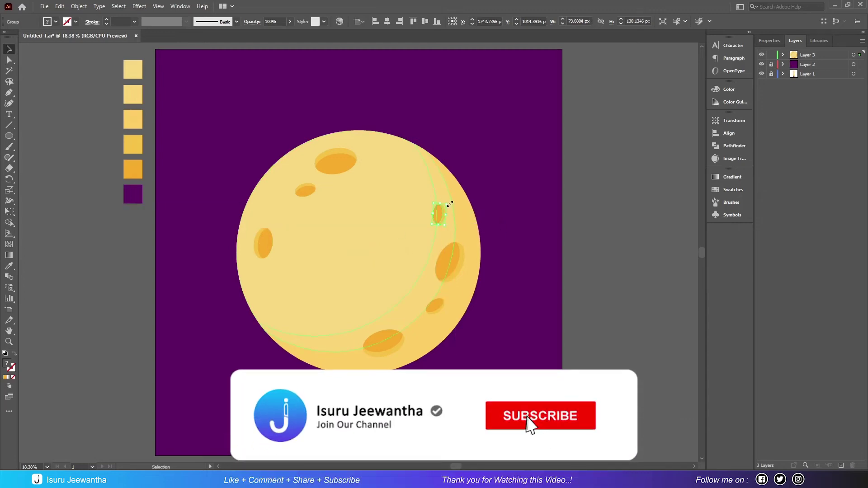
mouse_move(450, 205)
left_mouse_down()
mouse_move(439, 218)
mouse_move(444, 207)
left_mouse_up()
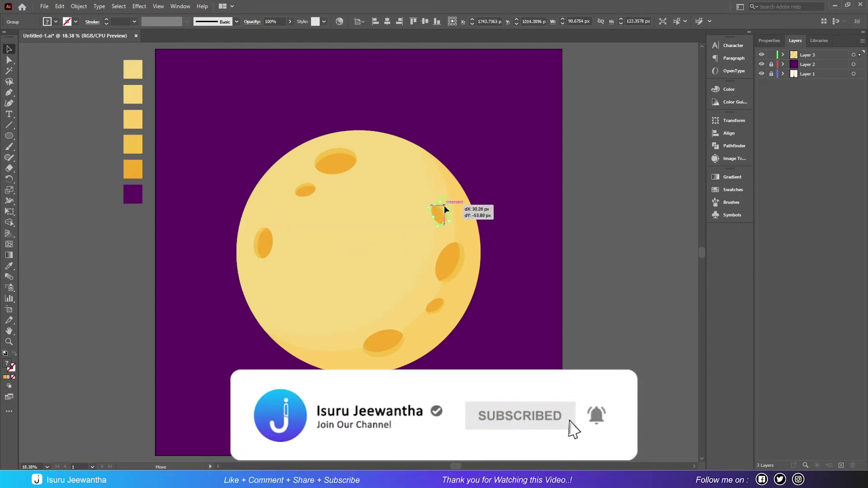
left_click(512, 202)
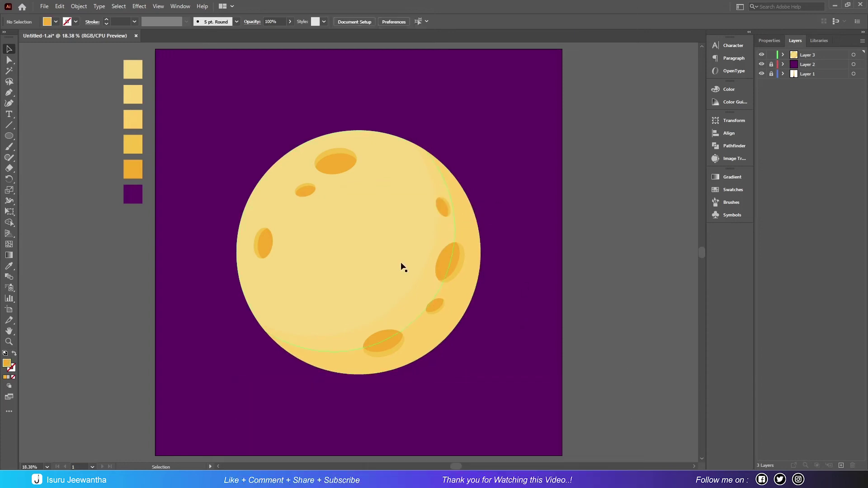
left_click(267, 245)
Duplicate a crater, rotate the copy, and place it on the moon's lower-left edge.
left_click(59, 7)
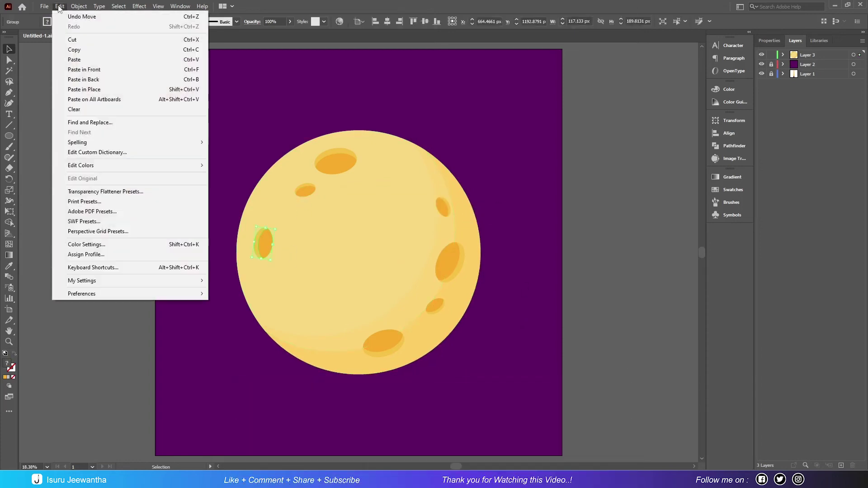
left_click(75, 50)
left_click(60, 7)
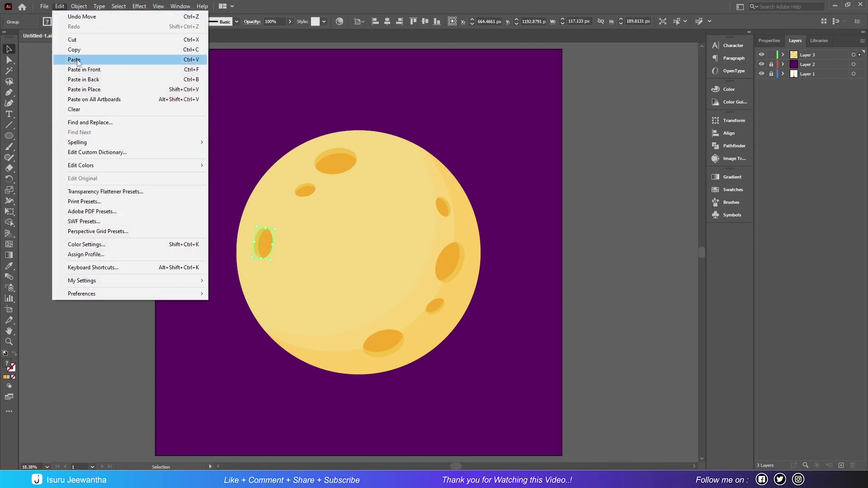
left_click(74, 59)
left_click_drag(368, 273, 373, 254)
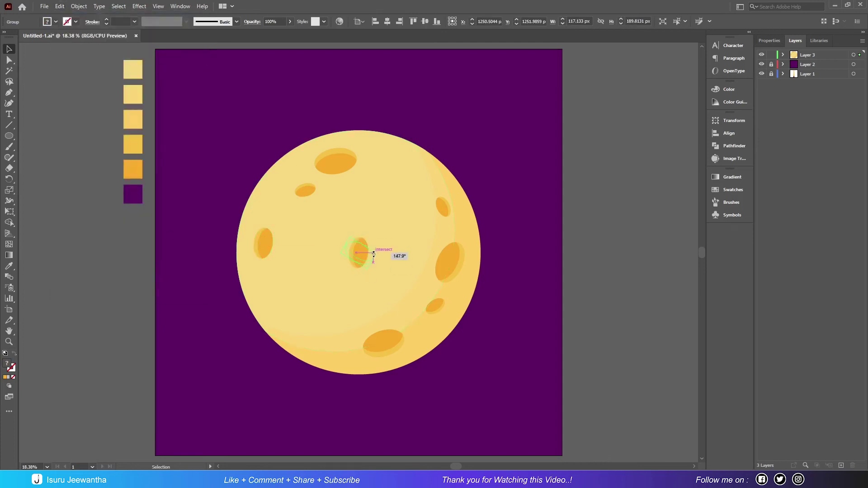
left_click_drag(354, 257, 304, 336)
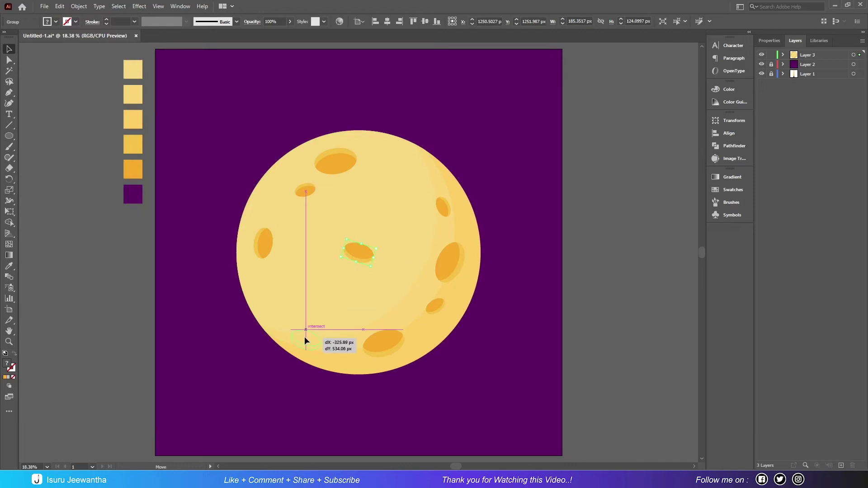
left_click(545, 215)
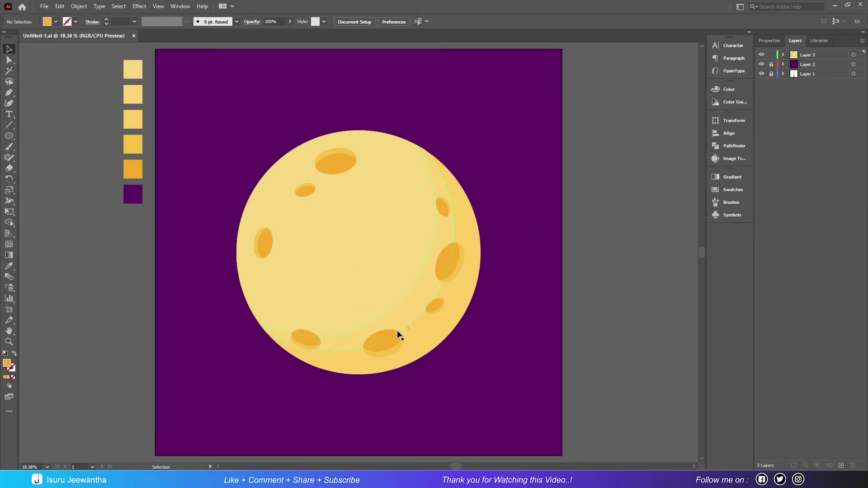
Shift the bottom crater left and move the right-side and upper-right craters lower along the rim.
left_click_drag(394, 335, 372, 338)
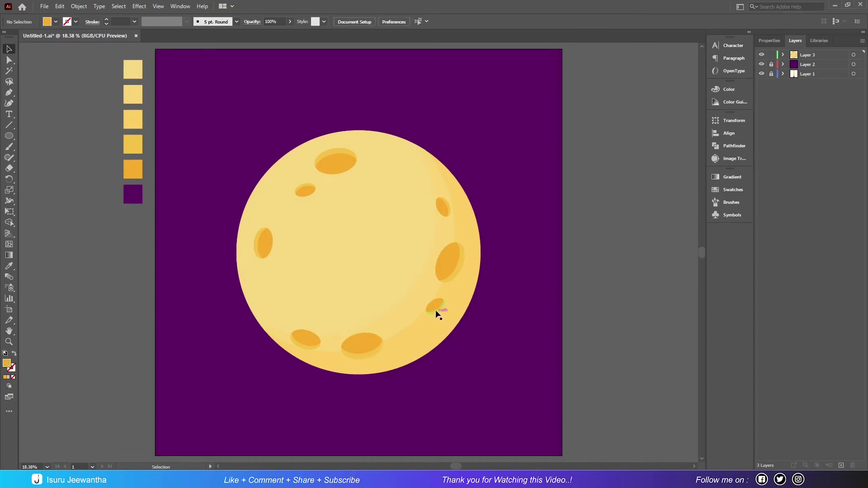
left_click_drag(434, 311, 433, 317)
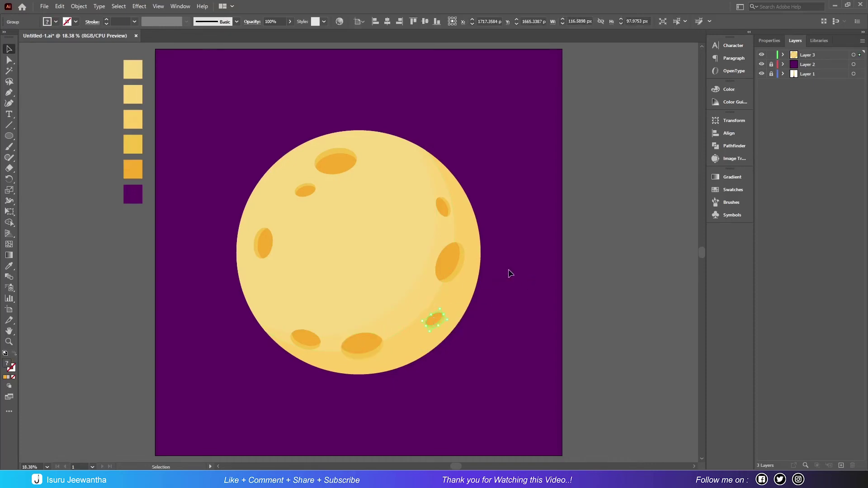
mouse_move(449, 254)
left_mouse_down()
mouse_move(423, 267)
mouse_move(450, 262)
left_mouse_up()
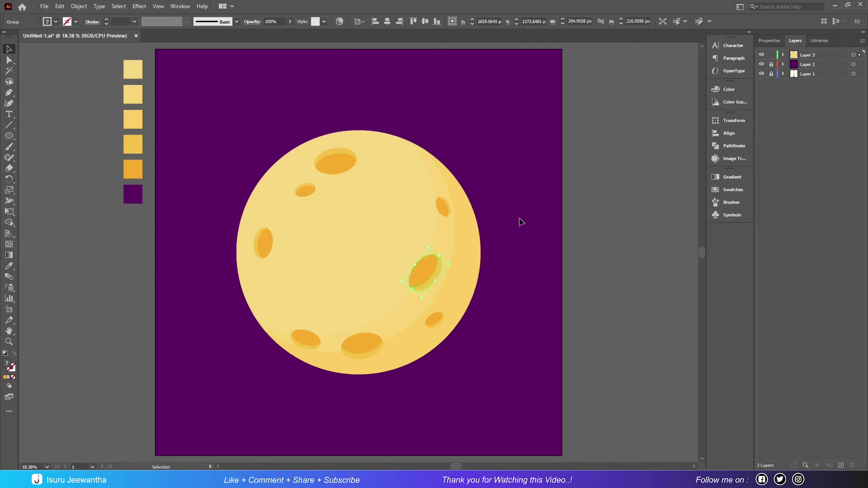
left_click(519, 221)
left_click(440, 202)
left_click_drag(441, 206, 453, 223)
left_click(513, 234)
left_click(9, 266)
Zoom in and draw small orange ellipse dots near the top and left craters.
key("l")
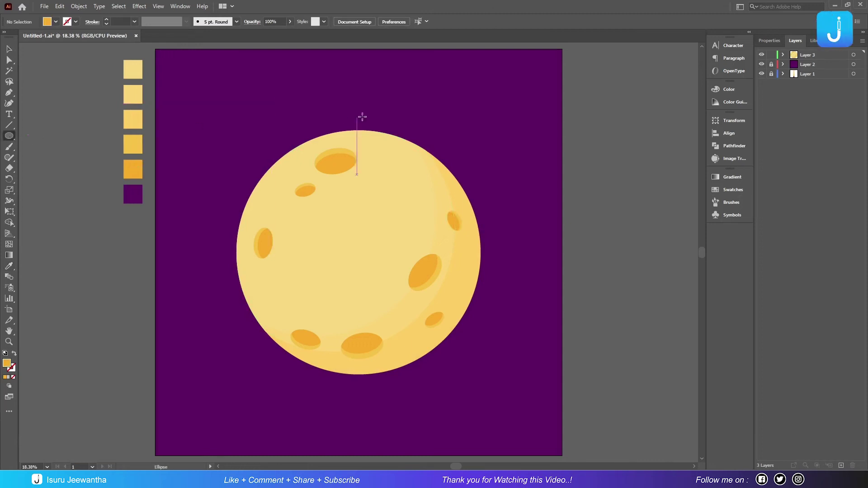
key("ctrl+plus")
key("ctrl+plus")
key("ctrl+plus")
scroll(362, 117, "up", 5)
scroll(367, 120, "up", 4)
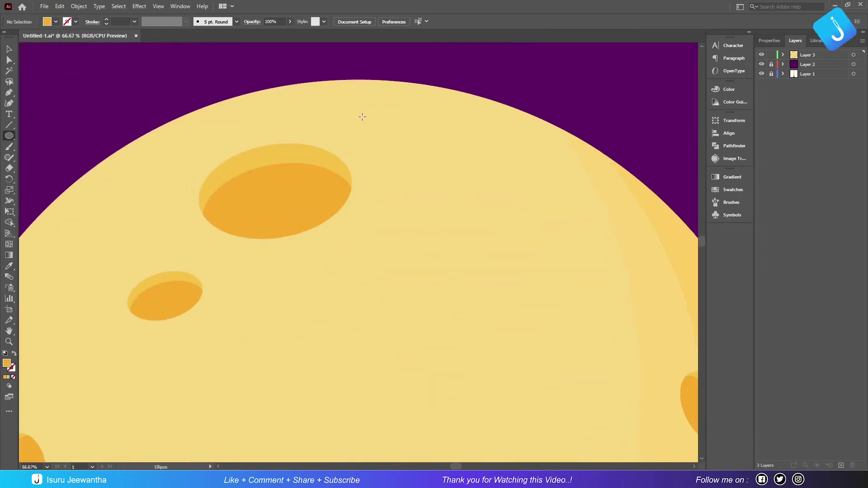
mouse_move(363, 119)
left_mouse_down()
mouse_move(423, 138)
mouse_move(390, 162)
left_mouse_up()
scroll(251, 213, "left", 5)
scroll(256, 204, "down", 2)
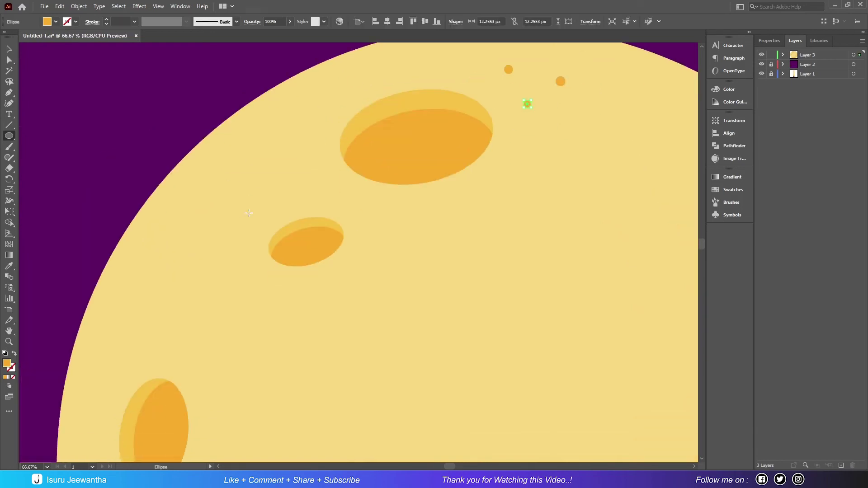
scroll(253, 221, "left", 2)
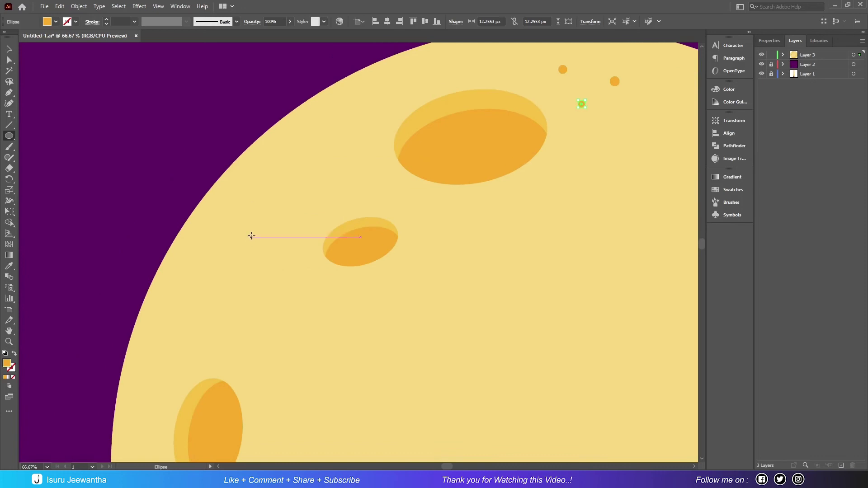
left_click_drag(251, 236, 261, 247)
left_click_drag(294, 275, 300, 281)
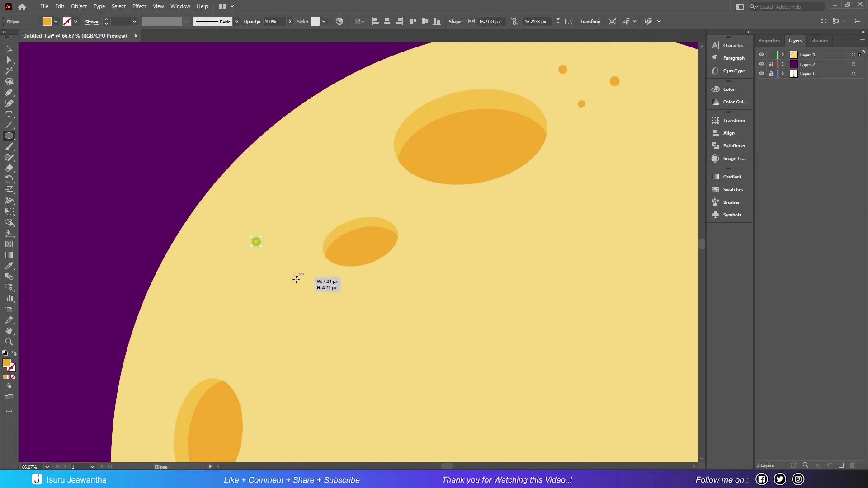
Add more small dots between the bottom craters, two side by side, and near the right crater.
scroll(300, 281, "down", 2)
scroll(303, 283, "down", 8)
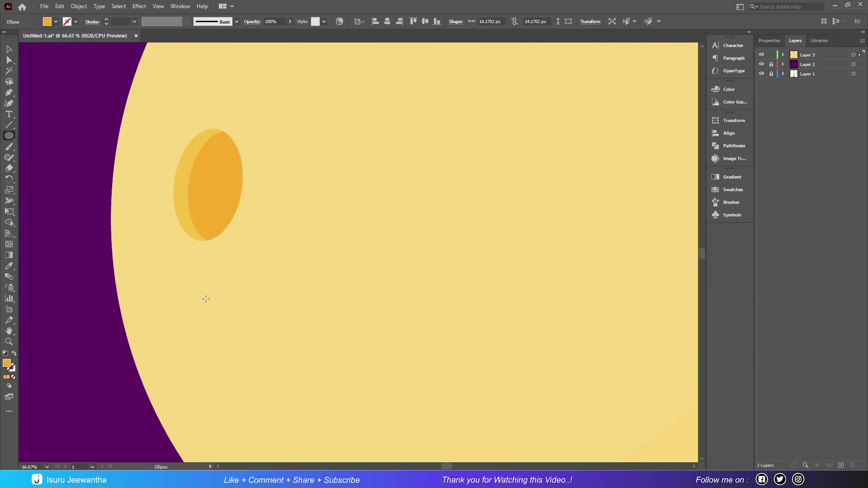
left_click_drag(178, 259, 183, 265)
scroll(284, 319, "down", 10)
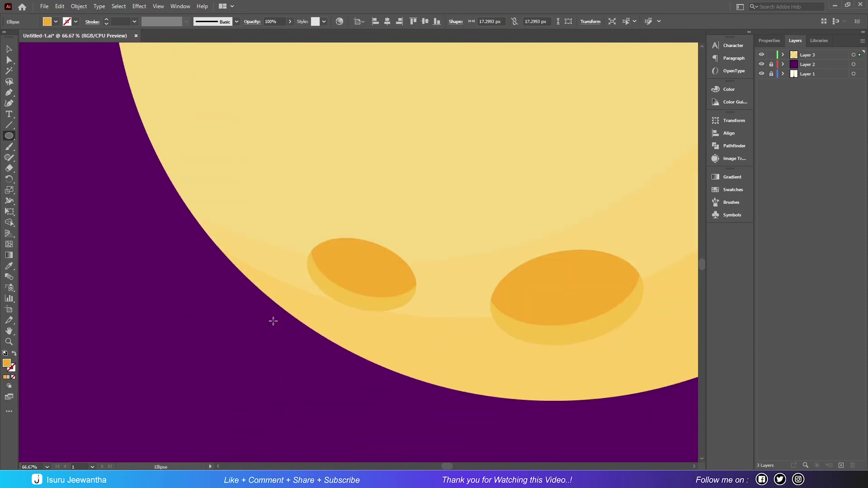
scroll(233, 239, "right", 8)
left_click_drag(254, 255, 260, 260)
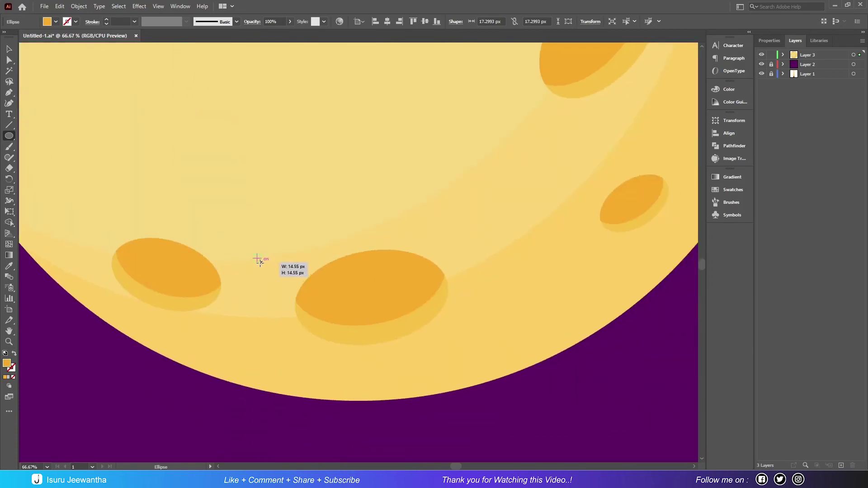
scroll(370, 275, "right", 10)
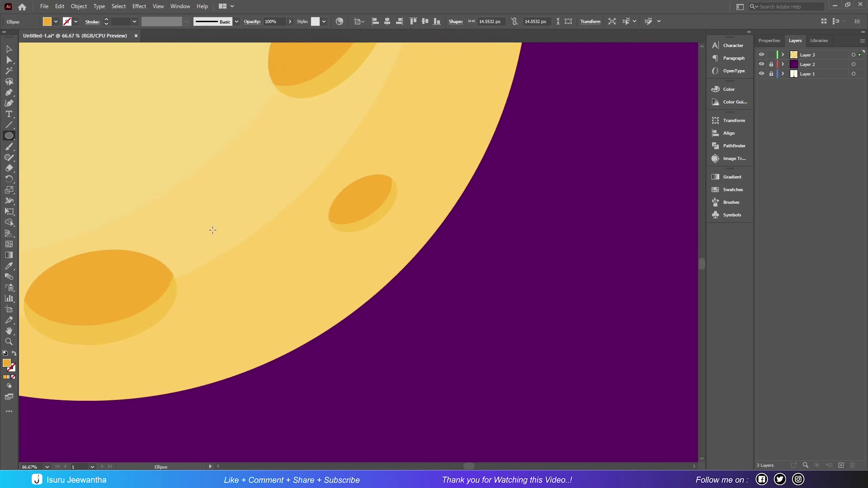
scroll(242, 208, "up", 3)
mouse_move(222, 195)
left_mouse_down()
mouse_move(230, 202)
mouse_move(346, 200)
left_mouse_up()
left_click_drag(270, 249, 277, 257)
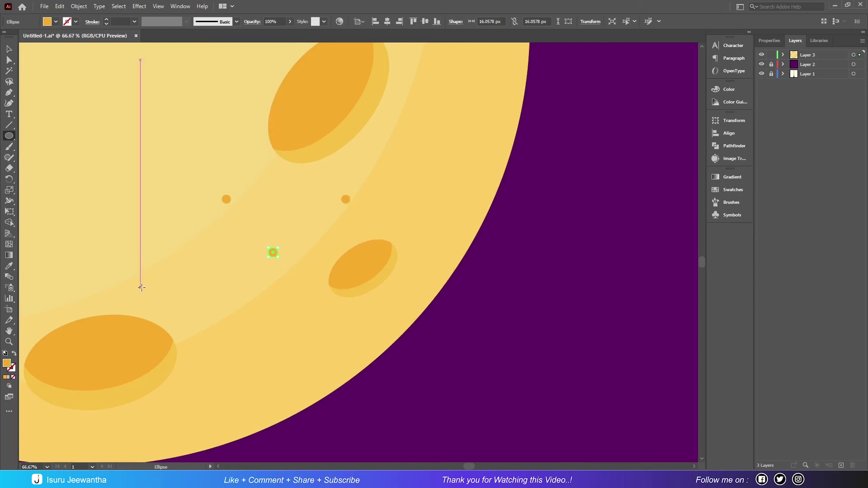
Draw dots beside the right-edge crater and lower on the moon, then zoom out to the artboard.
scroll(352, 251, "up", 7)
scroll(352, 251, "up", 8)
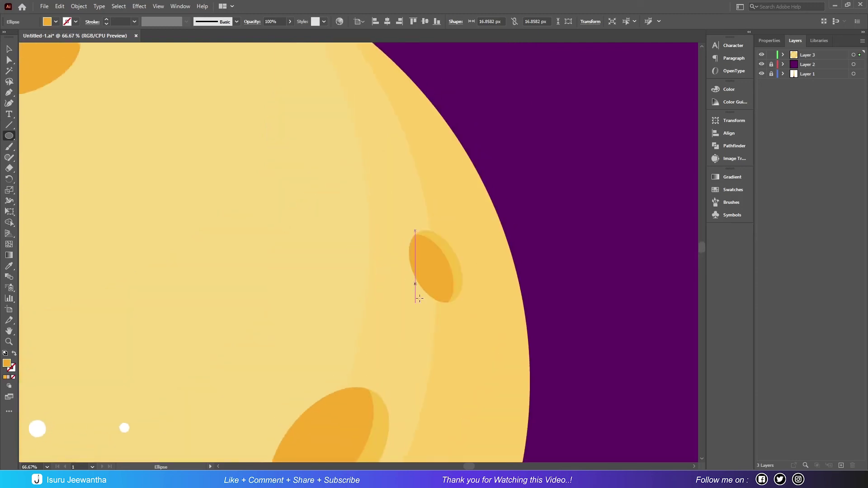
left_click_drag(388, 286, 393, 291)
left_click_drag(400, 378, 407, 385)
key("v")
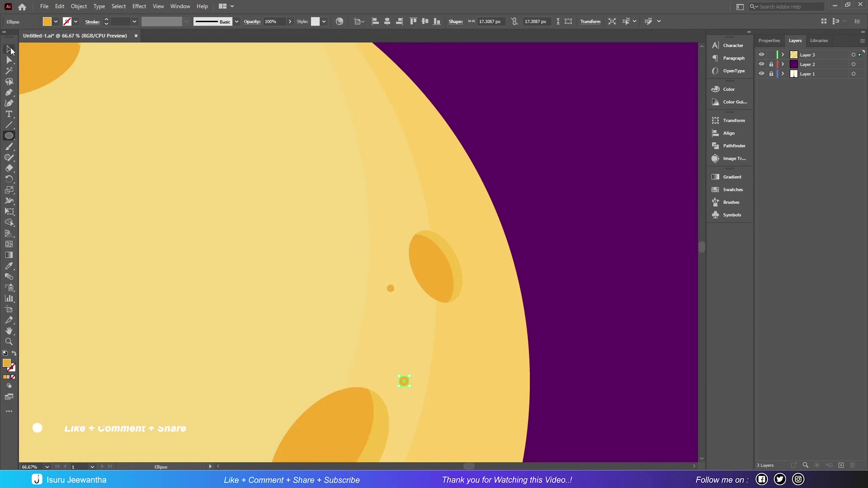
left_click(583, 265)
key("ctrl+0")
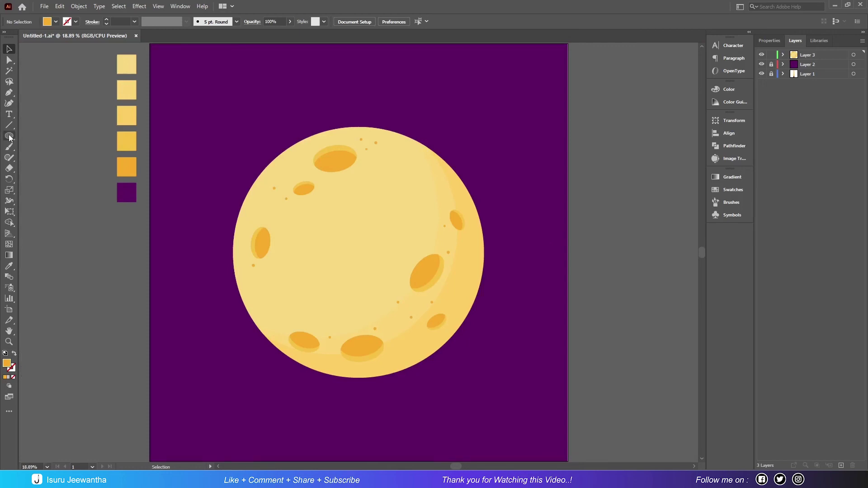
Draw seven slightly larger orange dots near the upper-left, left, bottom and right-edge craters.
left_click_drag(297, 169, 300, 173)
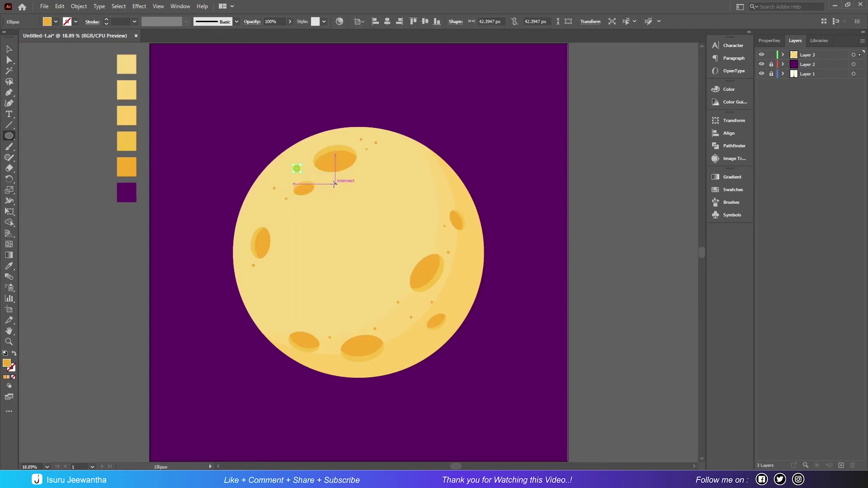
left_click_drag(256, 215, 260, 220)
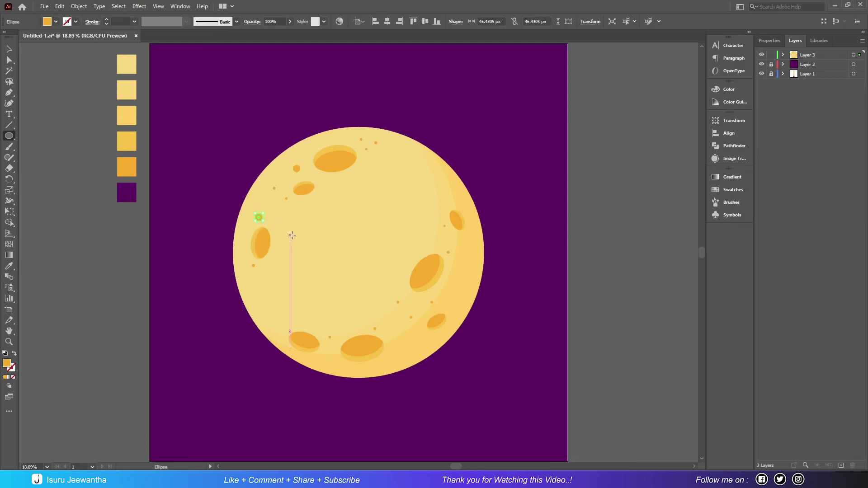
left_click_drag(273, 328, 281, 336)
left_click_drag(397, 345, 403, 352)
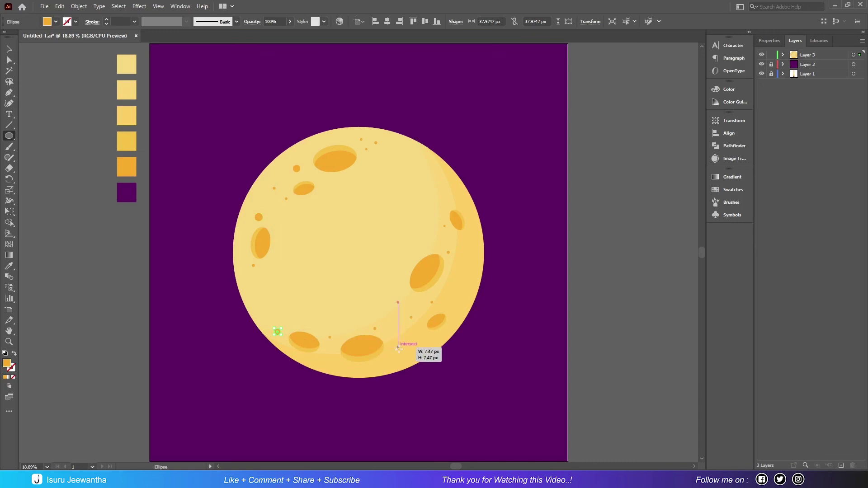
left_click_drag(410, 300, 419, 309)
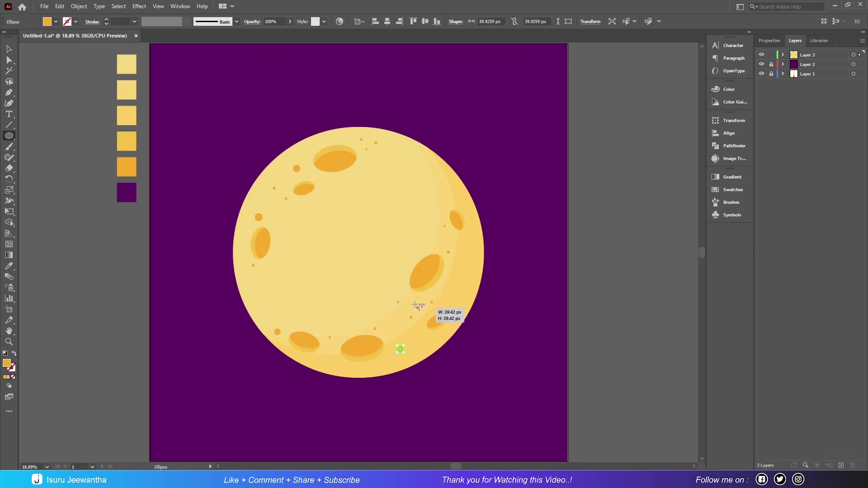
left_click_drag(457, 233, 476, 251)
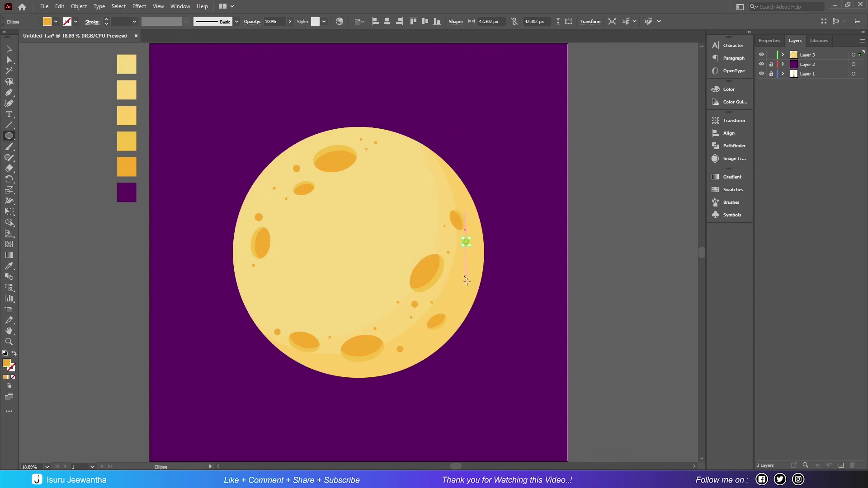
left_click_drag(426, 247, 427, 247)
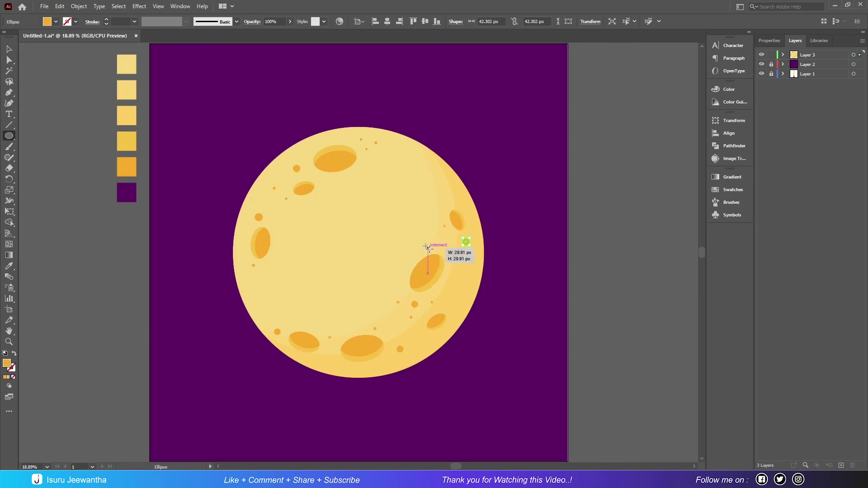